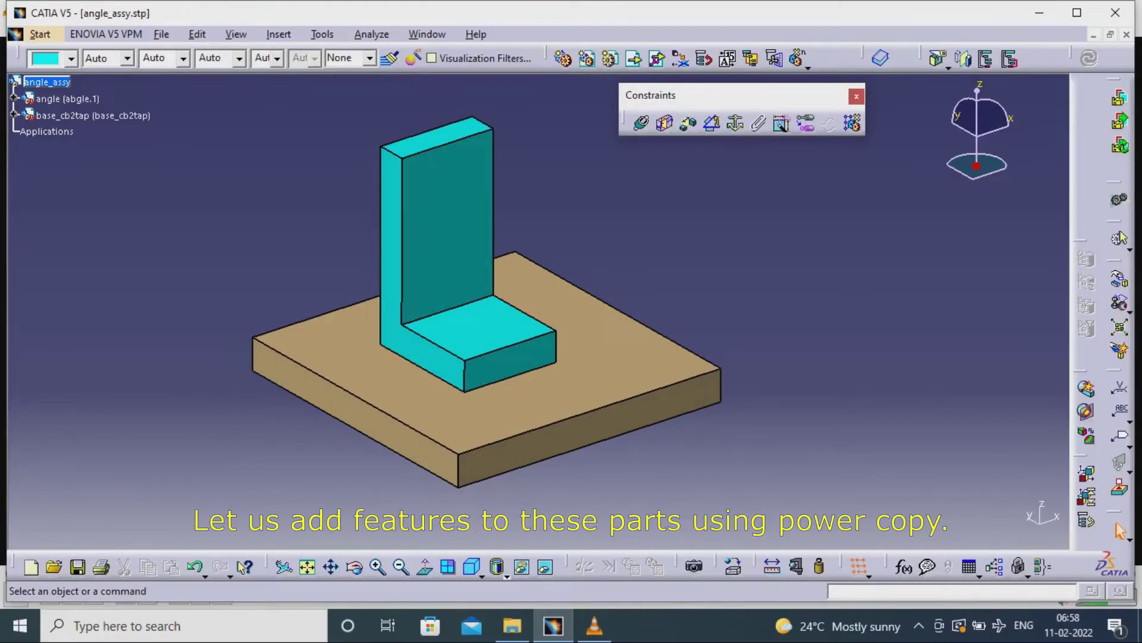
- Activate the angle part for editing from the assembly and define its PartBody as the in-work object
middle_click_drag(493, 276, 538, 339)
middle_click_drag(538, 256, 535, 369)
middle_click_drag(523, 305, 523, 353)
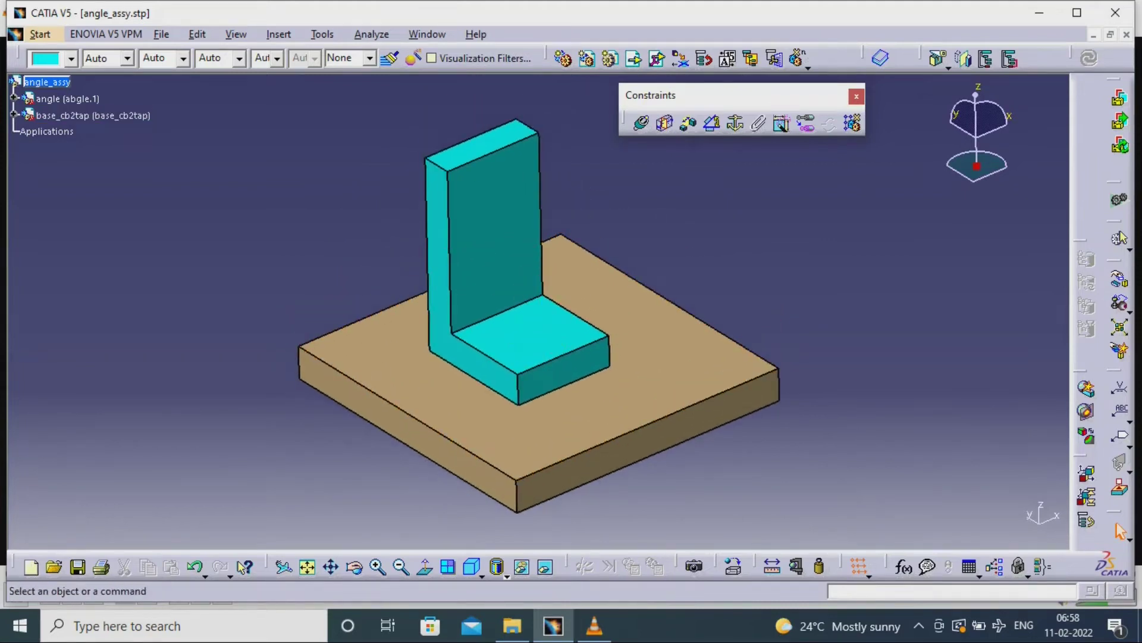
left_click(13, 97)
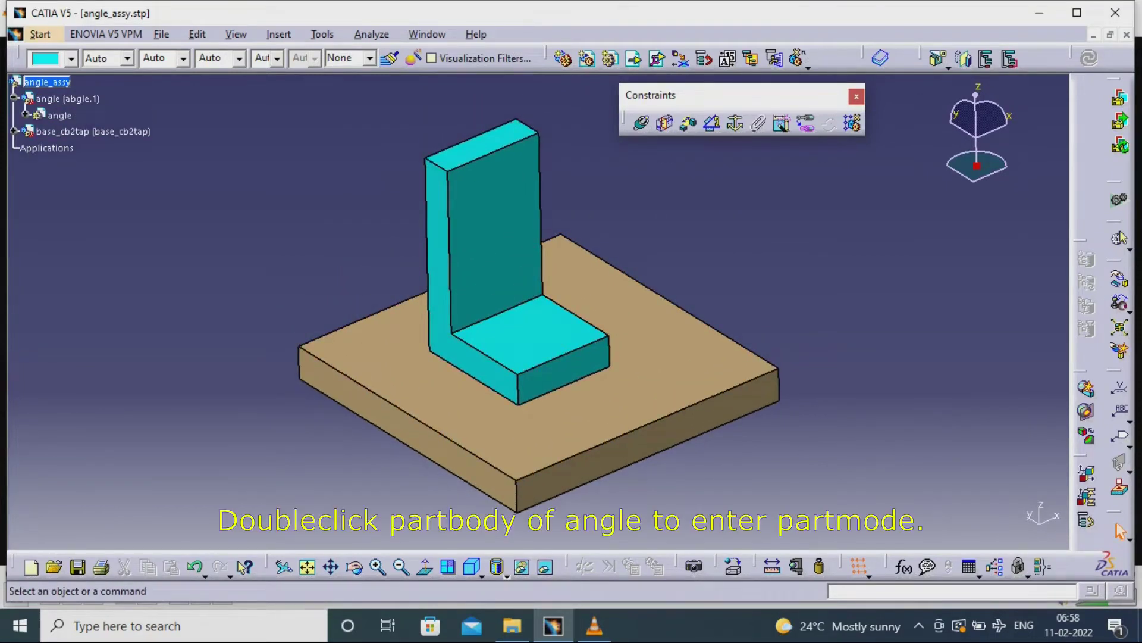
left_click(25, 115)
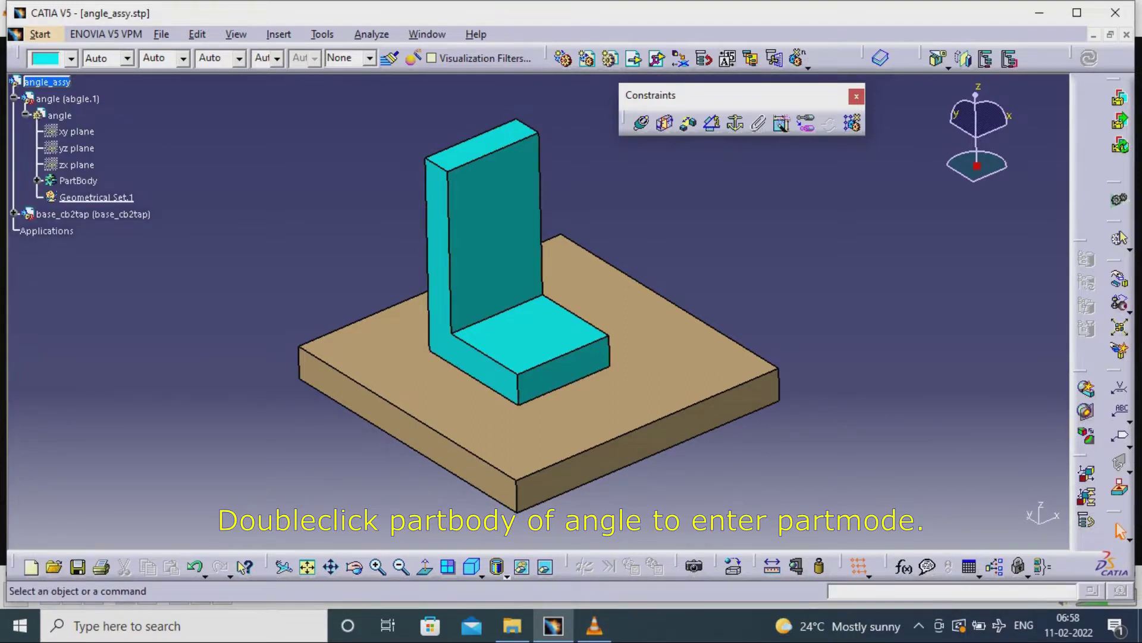
left_click(37, 180)
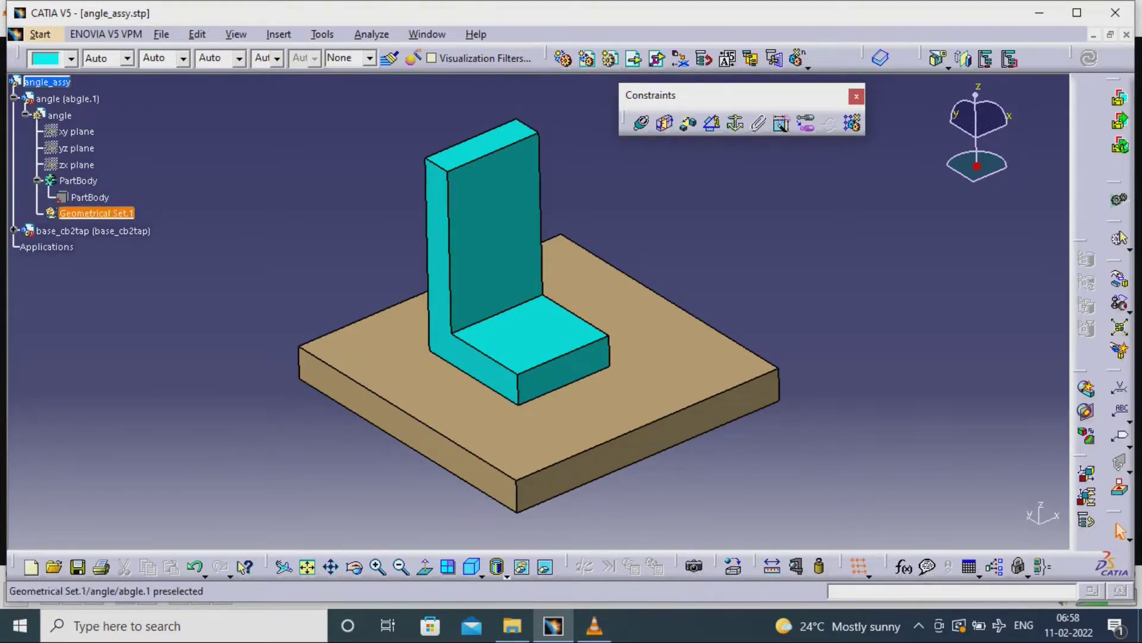
double_click(90, 198)
double_click(89, 197)
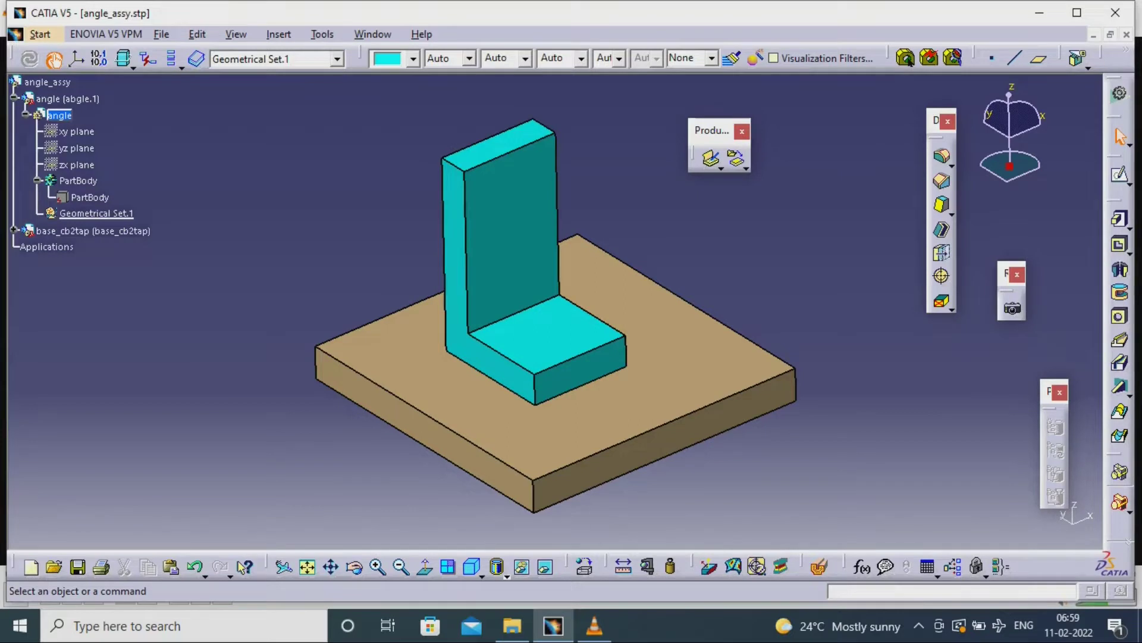
right_click(83, 180)
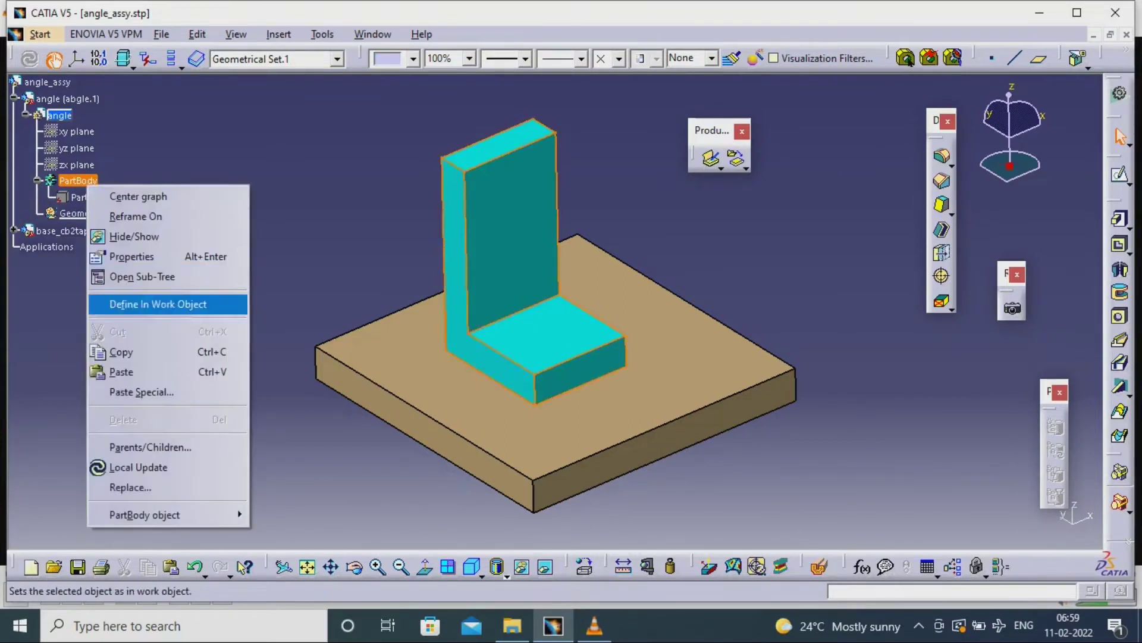
left_click(155, 303)
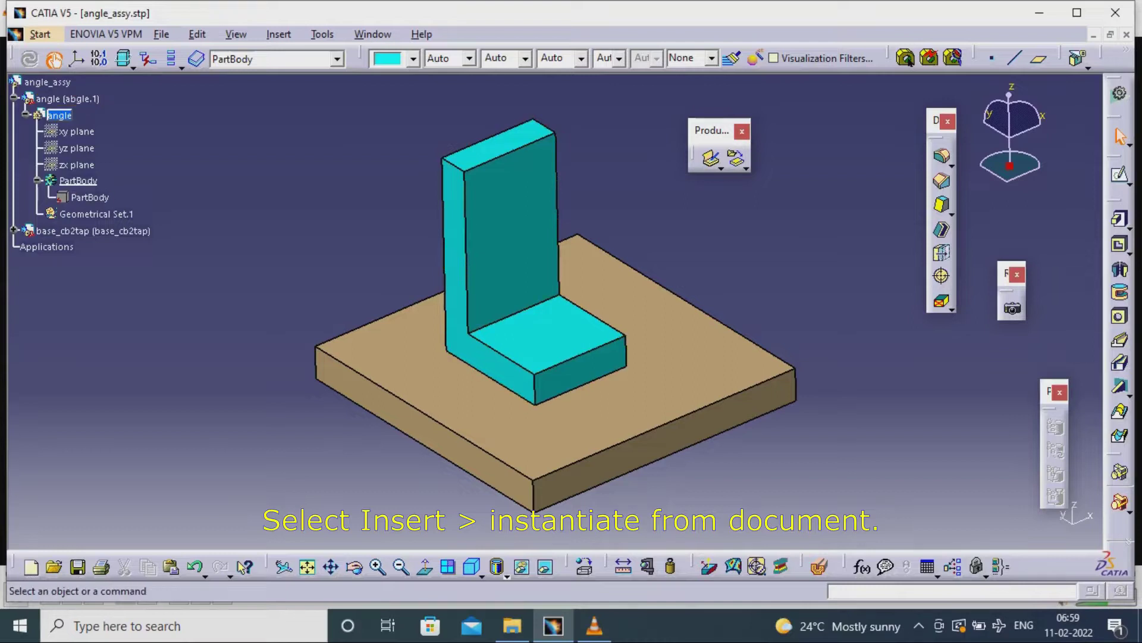
- Start Instantiate From Document with the holes1_powercopy part from the power_copy folder
left_click(278, 35)
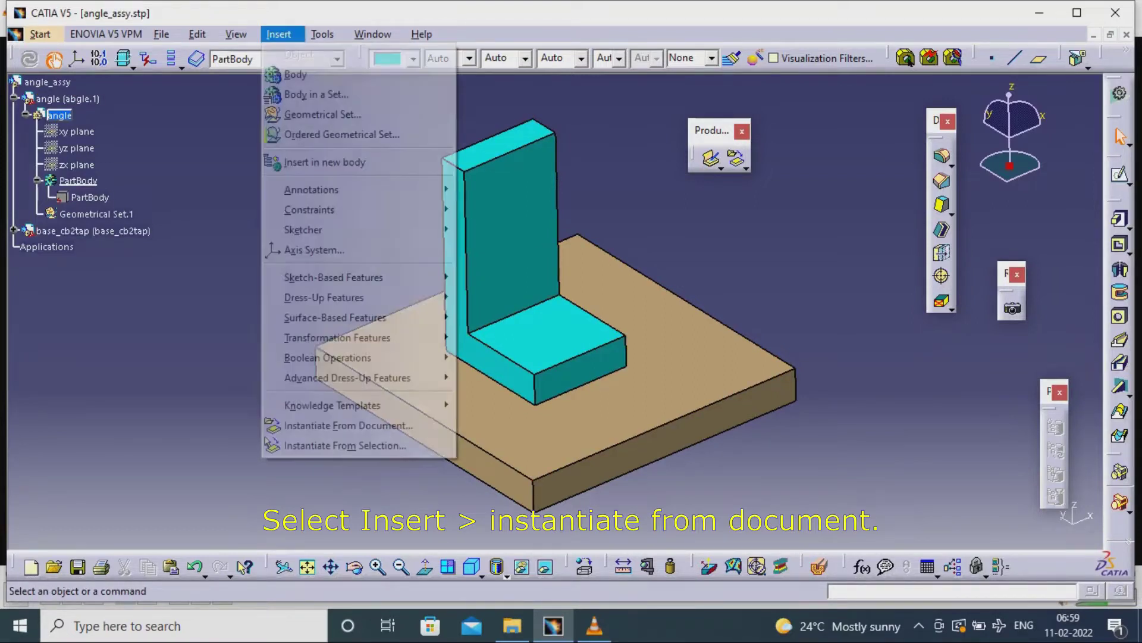
mouse_move(333, 406)
left_click(348, 425)
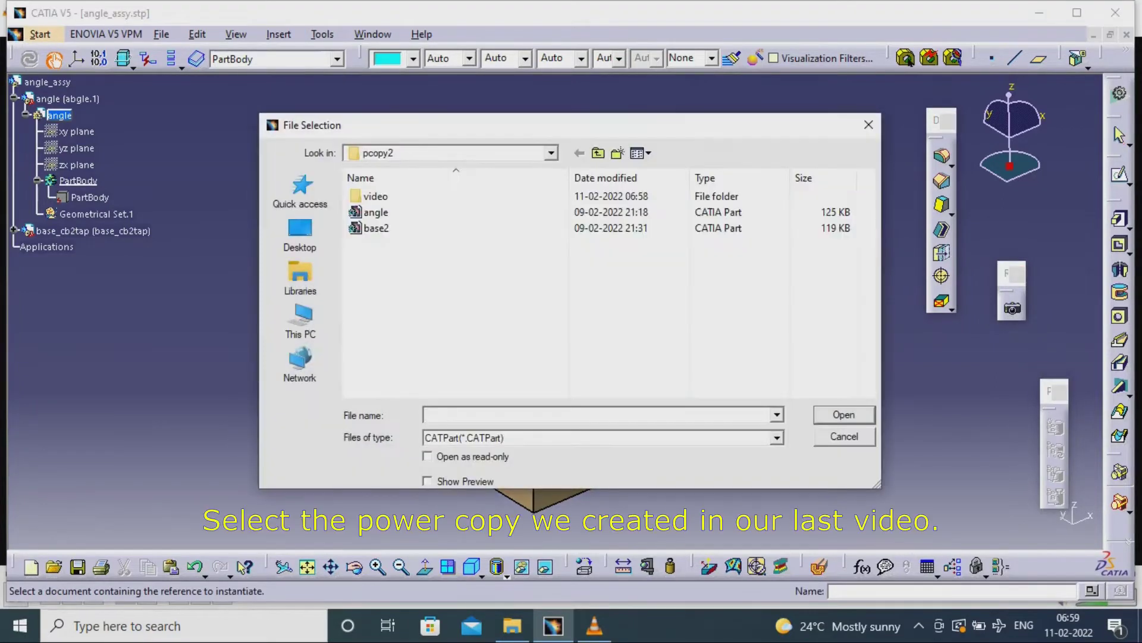
left_click(597, 153)
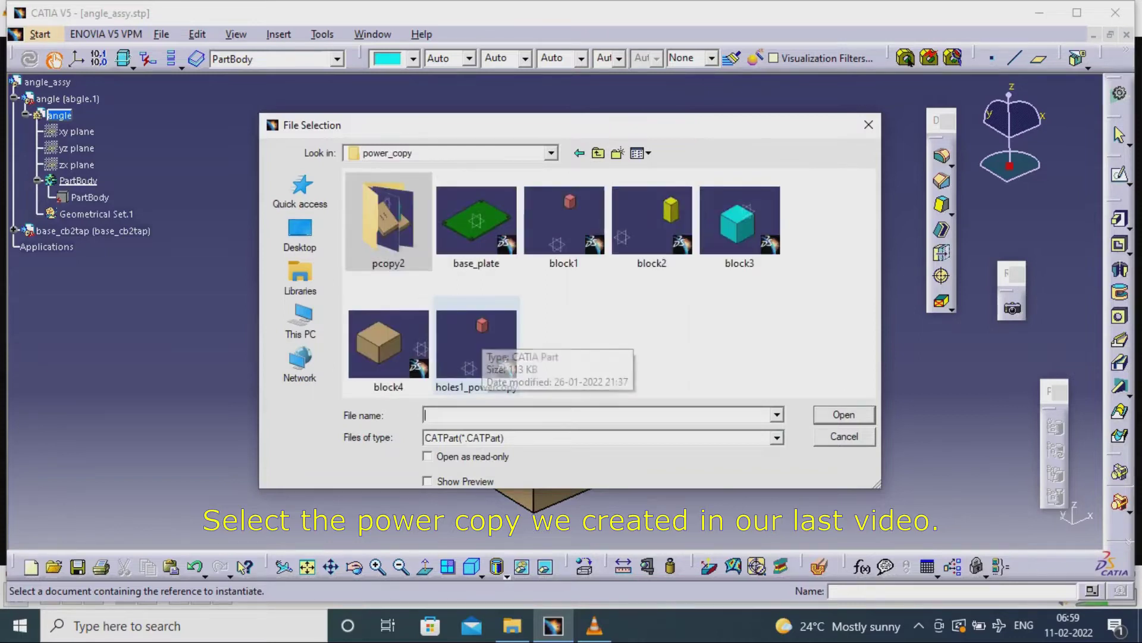
left_click(479, 337)
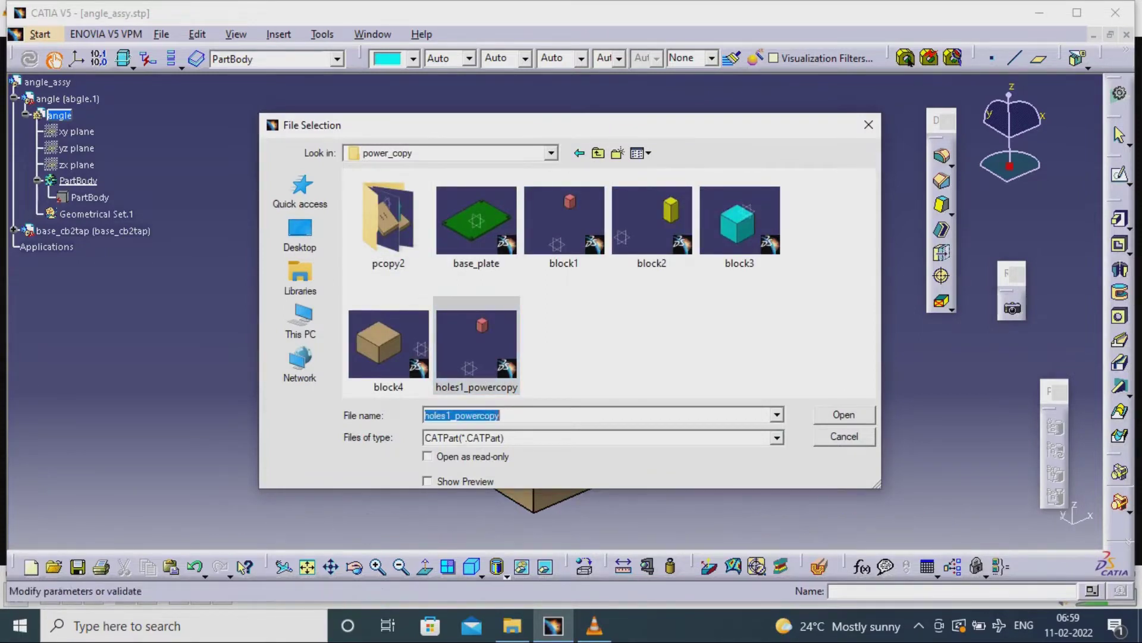
key("Return")
- Assign the top of the angle's foot as Ref Face and its two opposite side edges as Ref Edge1 and Ref Edge2
middle_click_drag(583, 420, 527, 398)
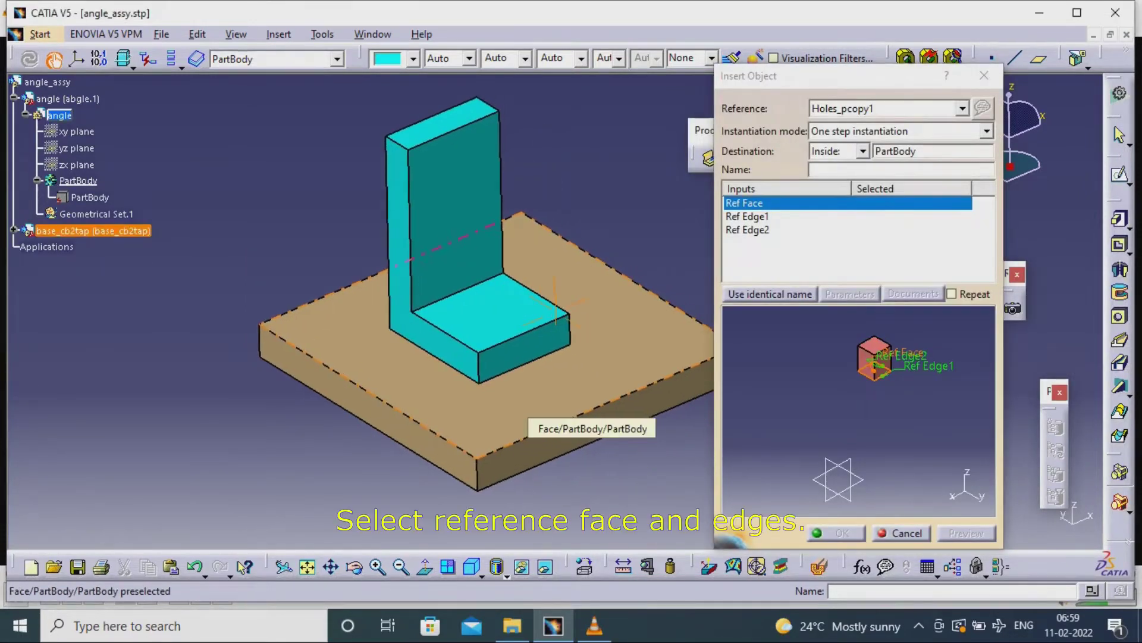
scroll(527, 397, "up", 3)
scroll(526, 397, "down", 2)
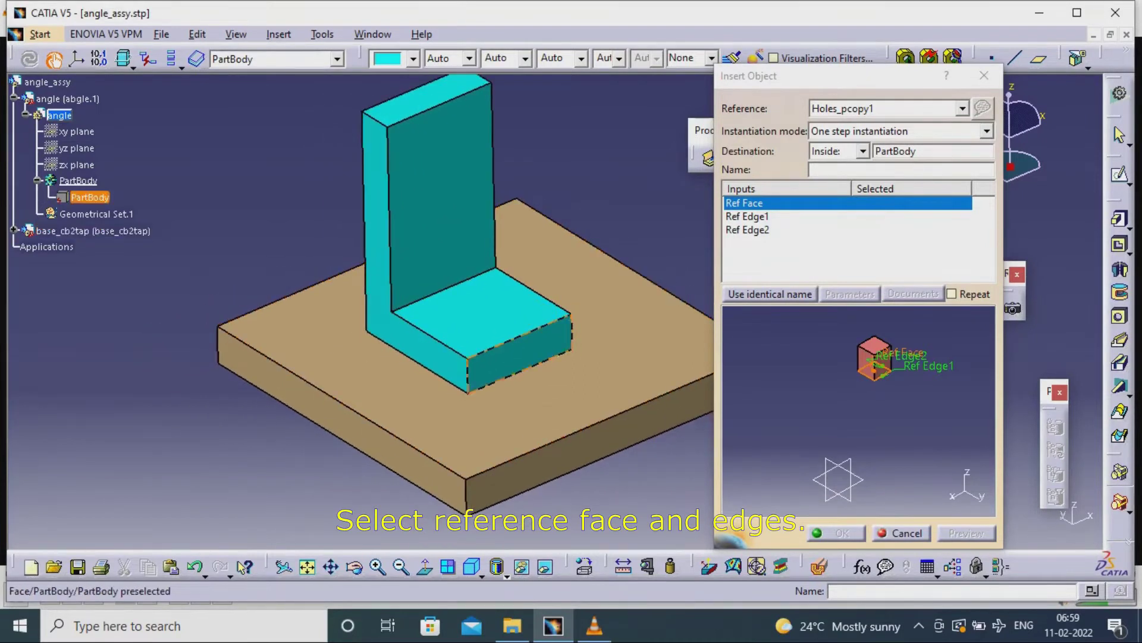
left_click(482, 312)
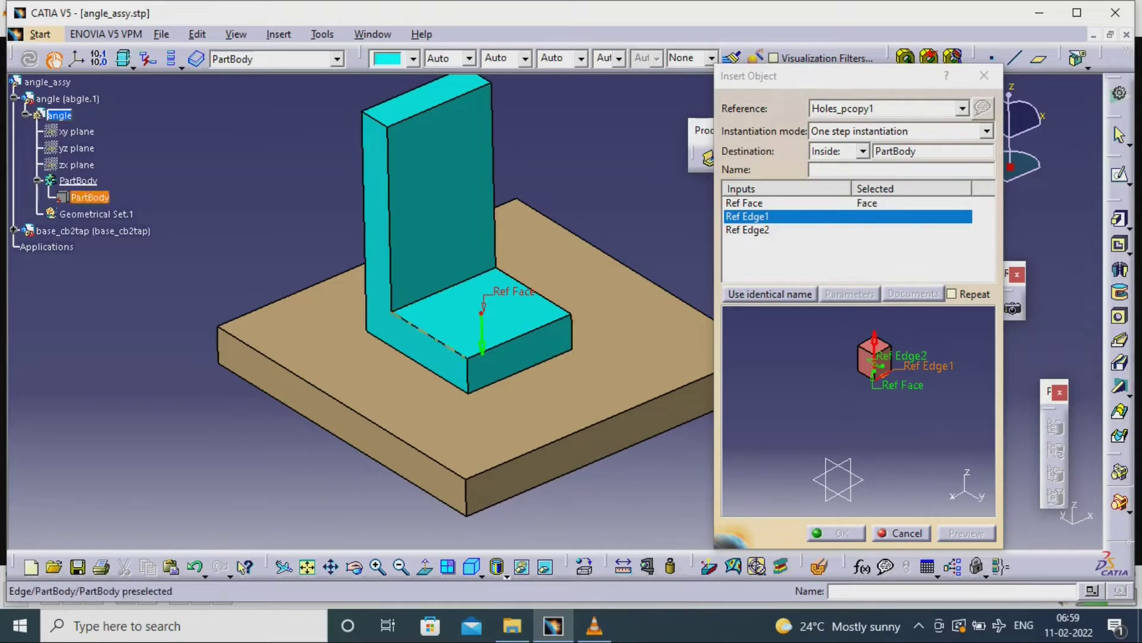
left_click(431, 335)
left_click(533, 291)
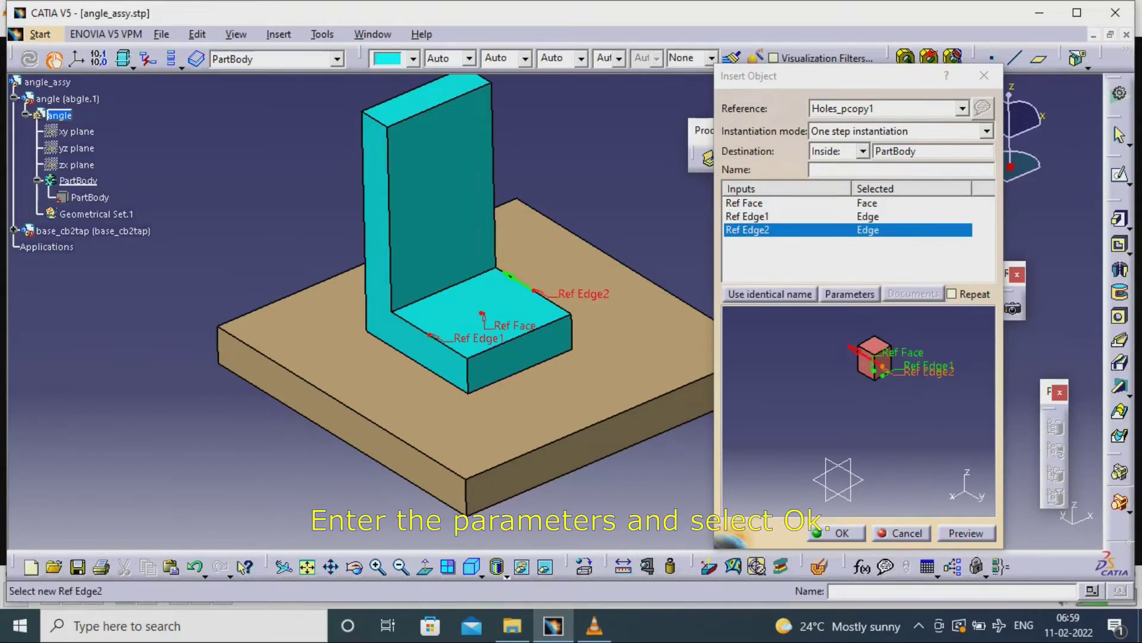
- Create the holes with Hole Depth 20 mm, Dowel Radius 4 mm, Pitch 1 30 mm, Thread Hole Radius 4.25 mm and Pitch 2 30 mm
left_click(849, 294)
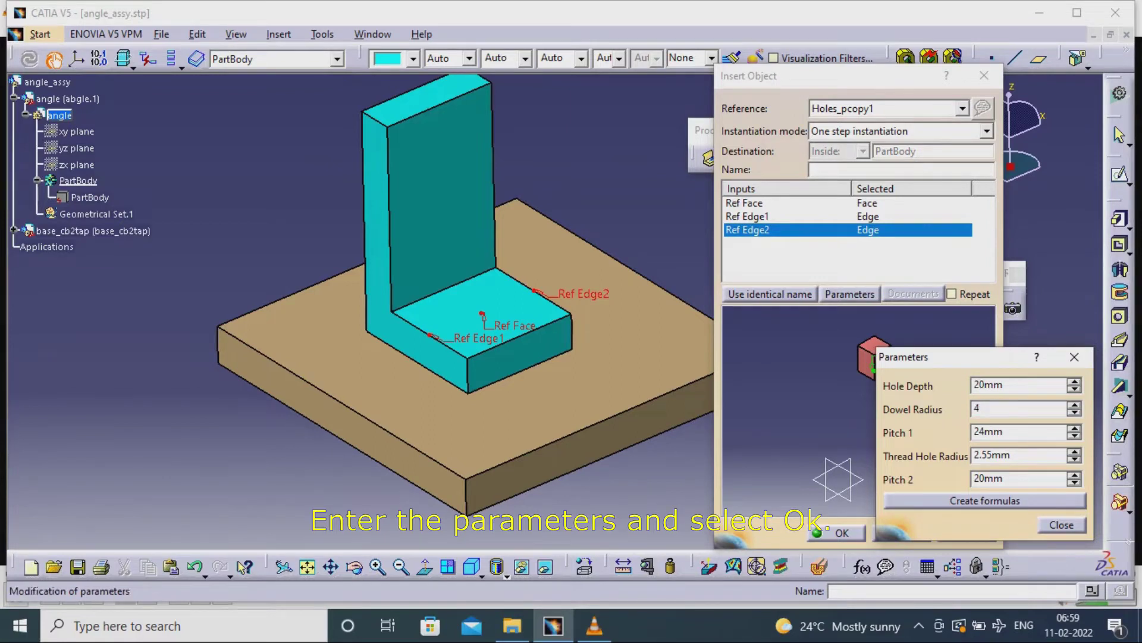
key("Tab")
key("Tab")
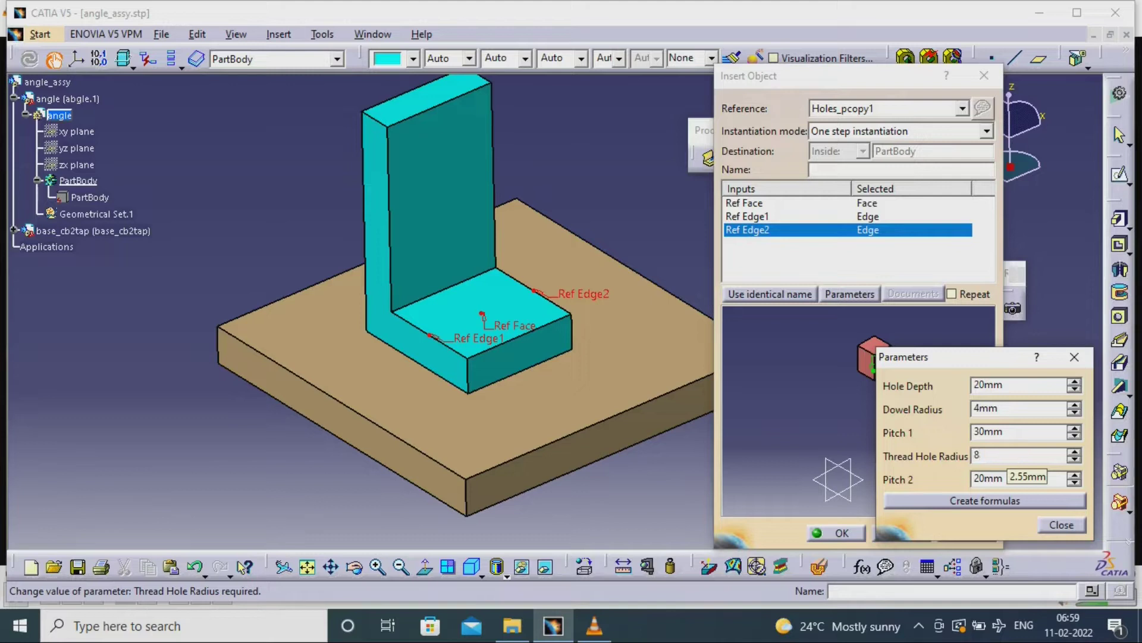
key("Tab")
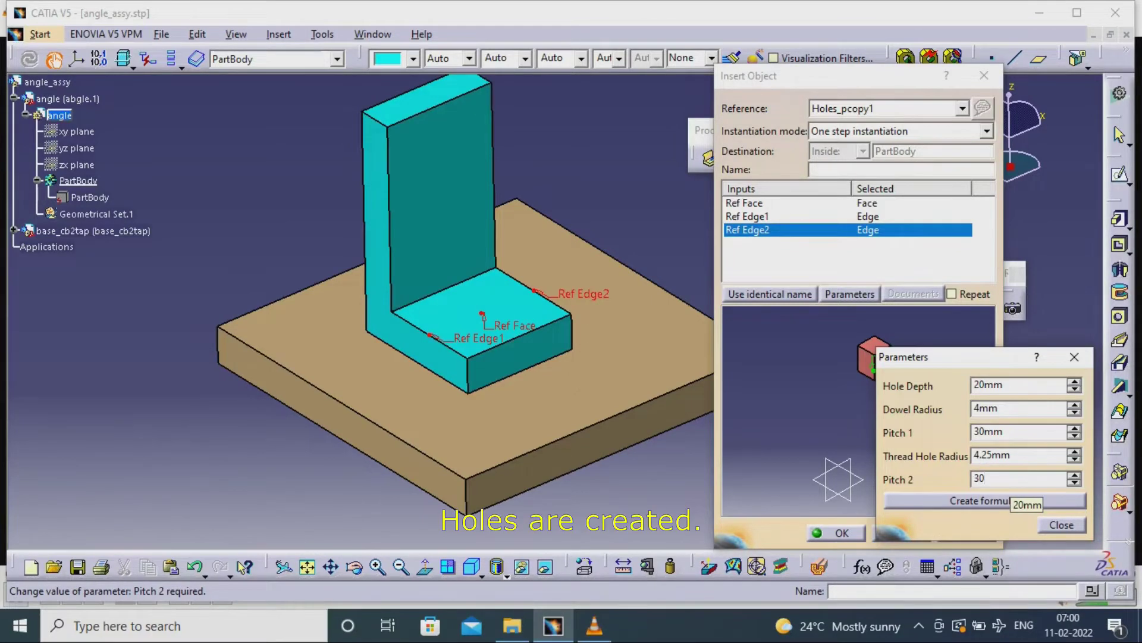
key("Return")
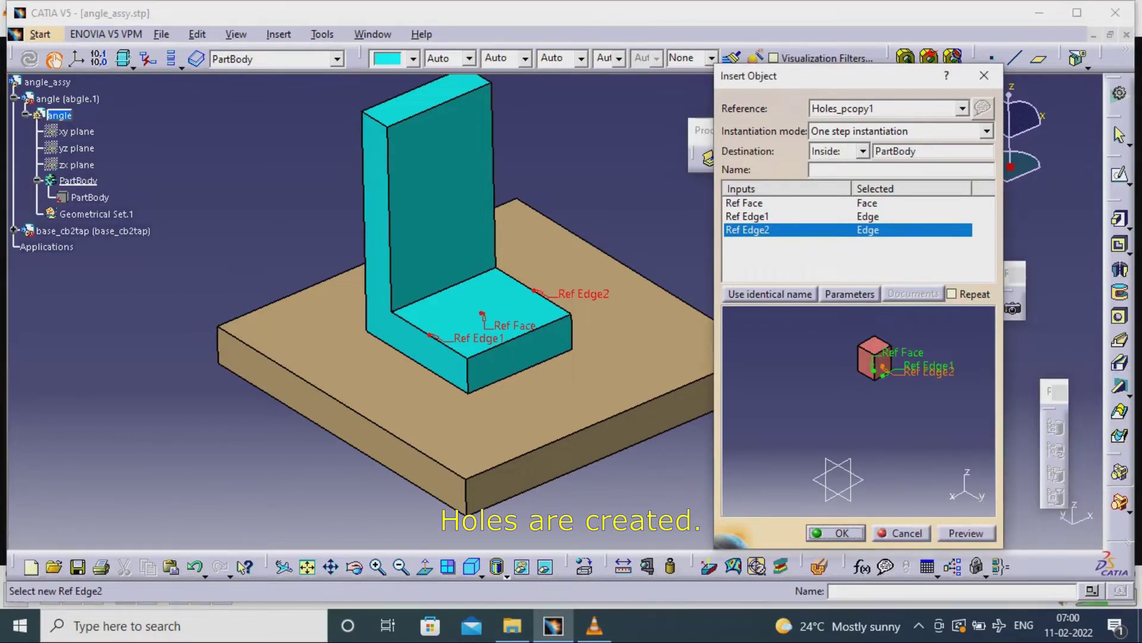
key("Return")
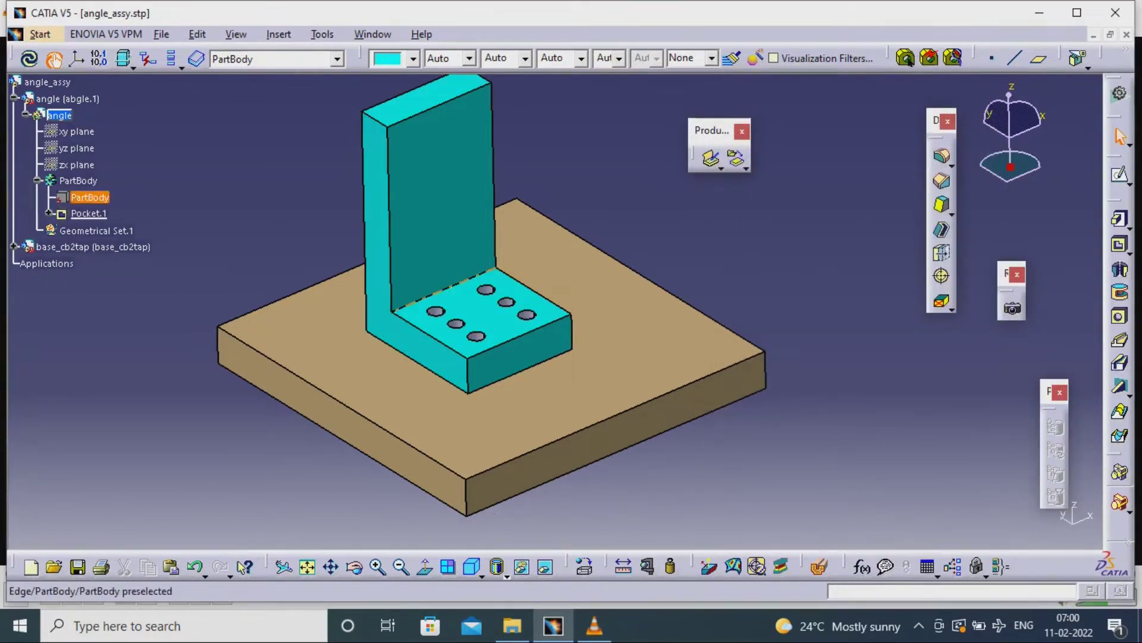
- Open the sketch of the angle's hole pocket for editing and show the model in wireframe
middle_click_drag(445, 252, 459, 278)
mouse_move(571, 310)
middle_mouse_down()
mouse_move(556, 313)
mouse_move(568, 292)
middle_mouse_up()
middle_click_drag(555, 379, 563, 340)
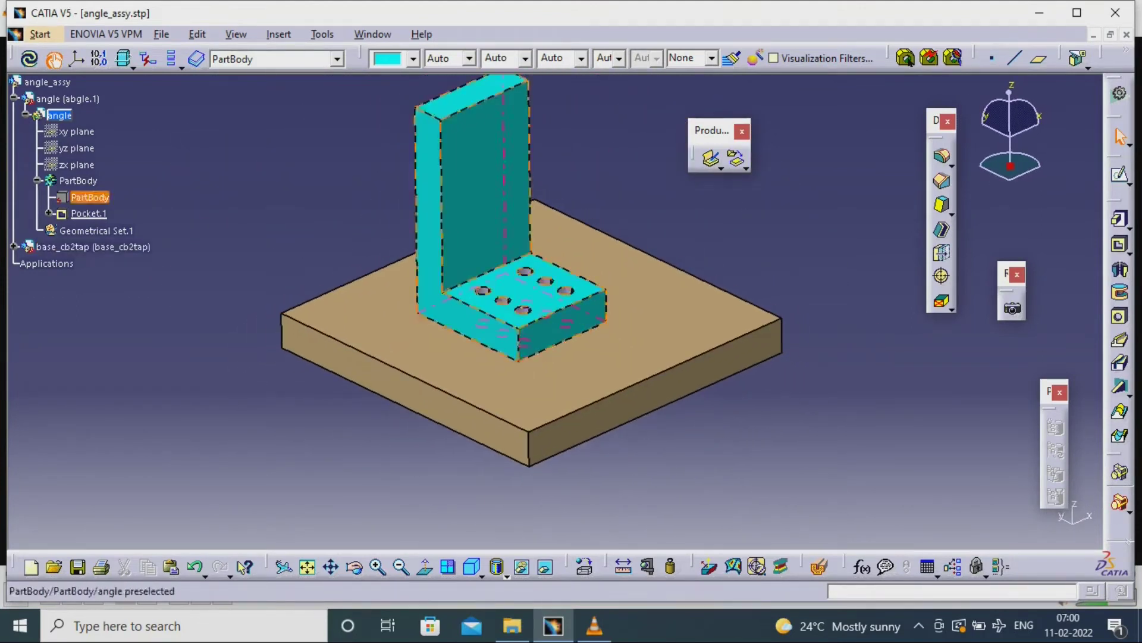
left_click(49, 213)
double_click(100, 231)
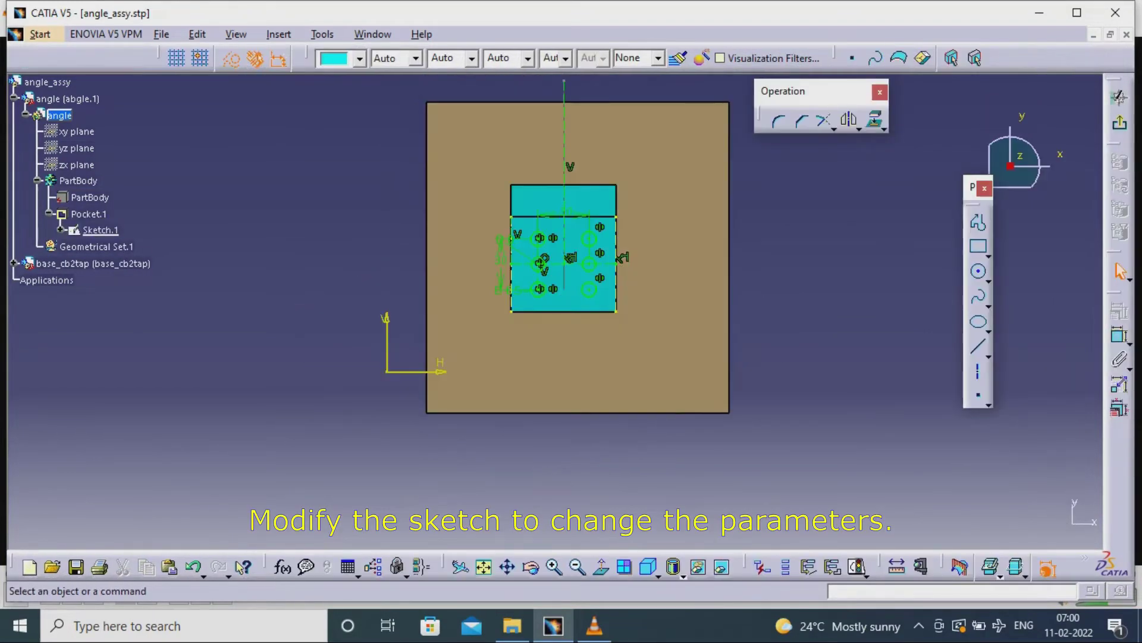
left_click(698, 568)
left_click(697, 568)
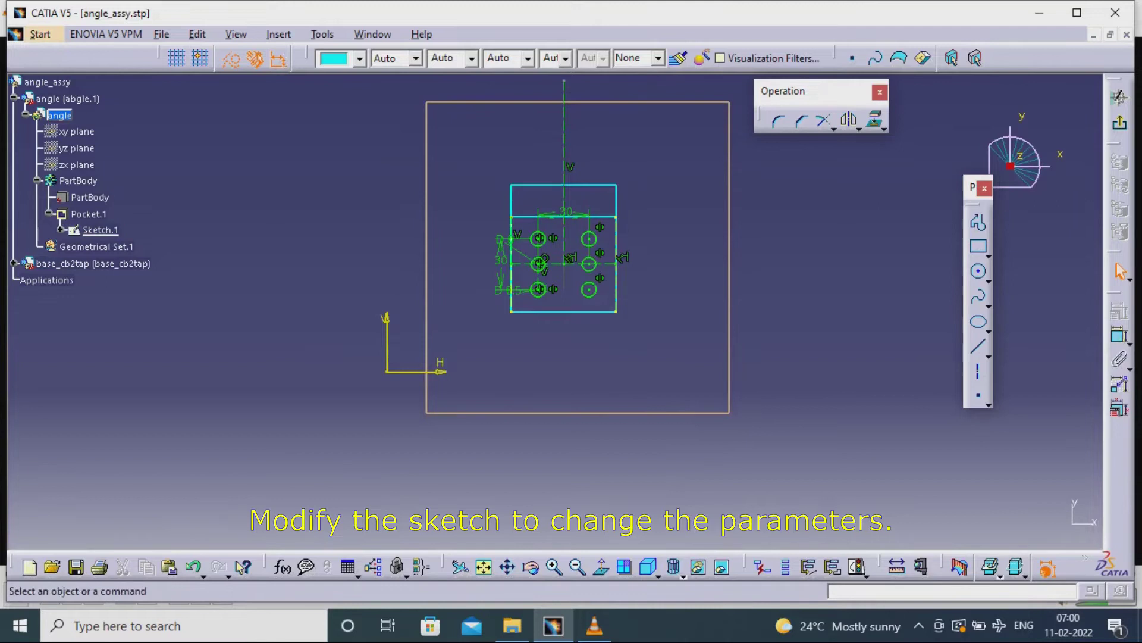
- Set the horizontal spacing between the two hole columns to 40 mm, then update the part in shaded display
double_click(566, 212)
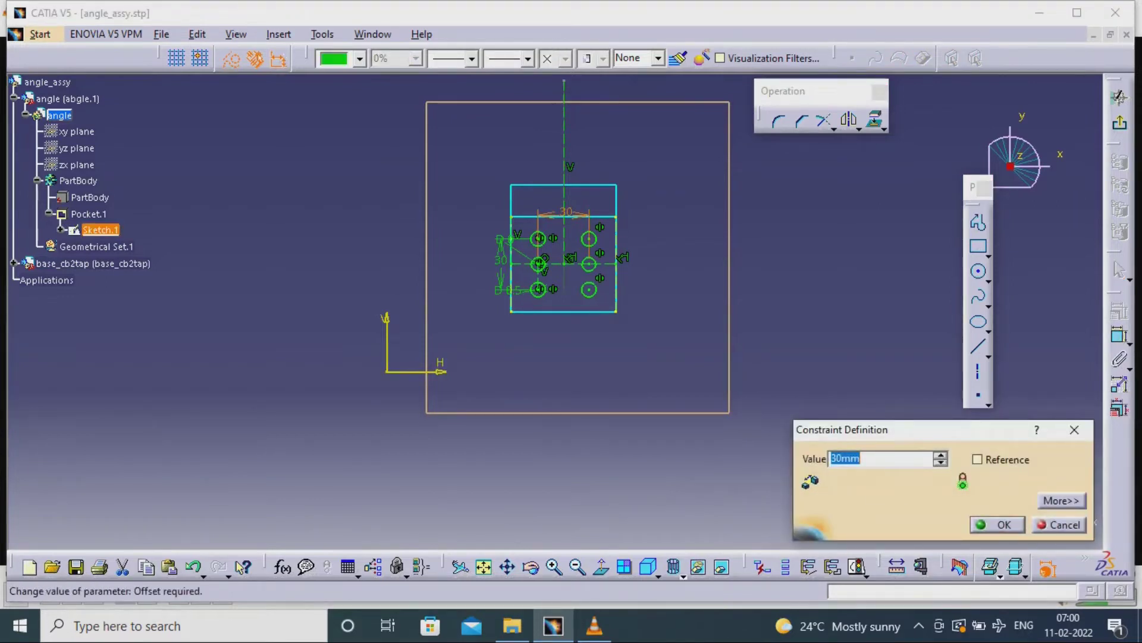
key("Return")
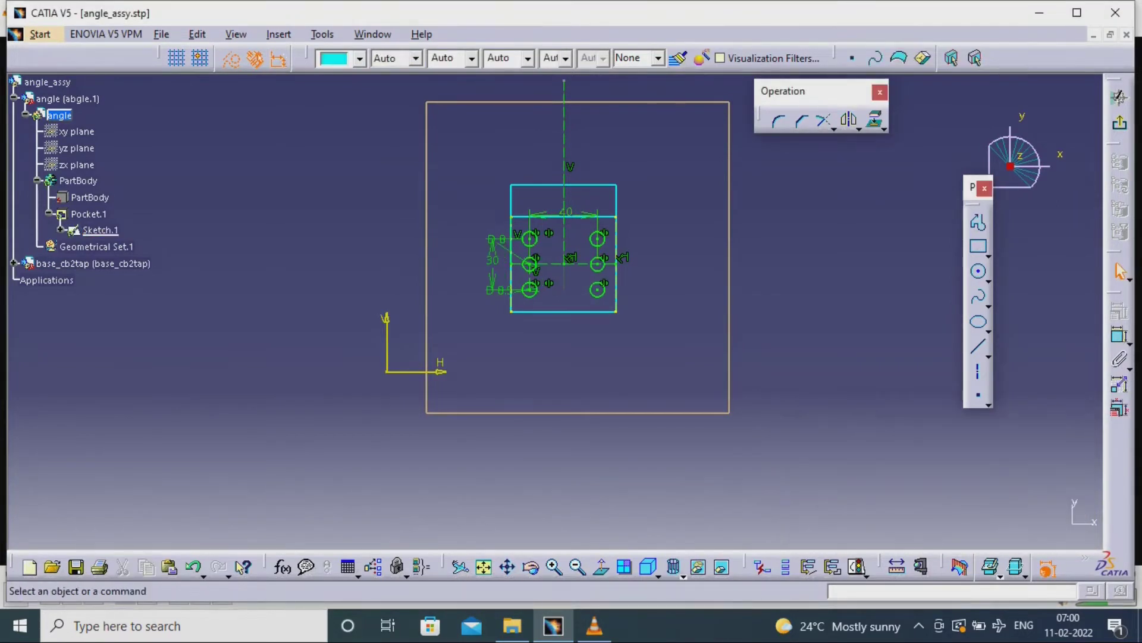
left_click(1119, 121)
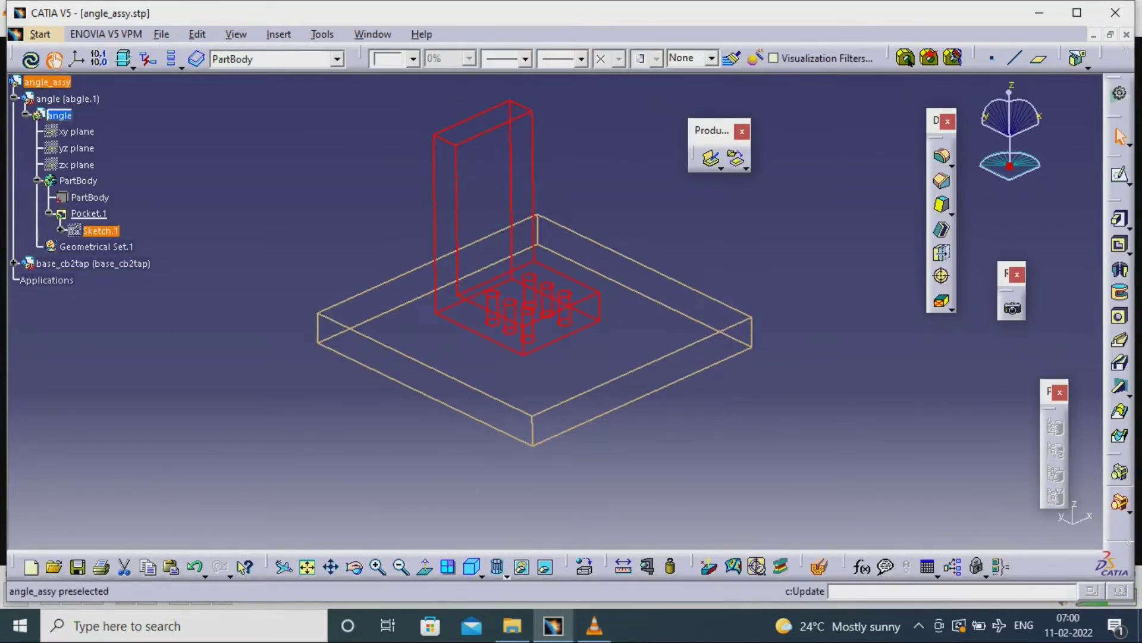
left_click(29, 59)
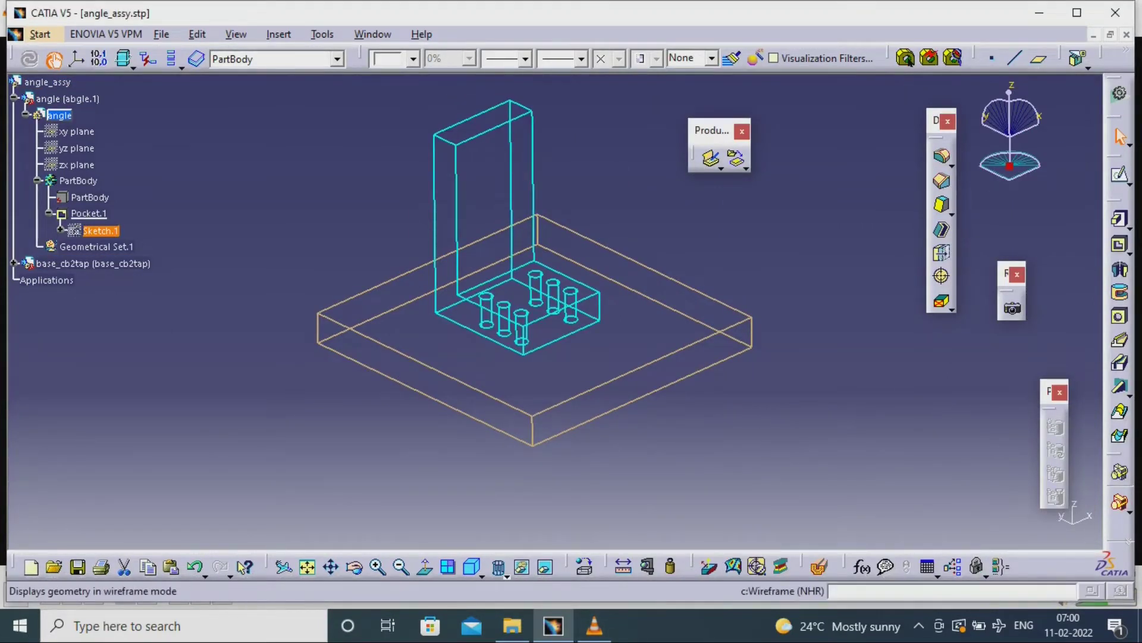
left_click(506, 576)
left_click(521, 476)
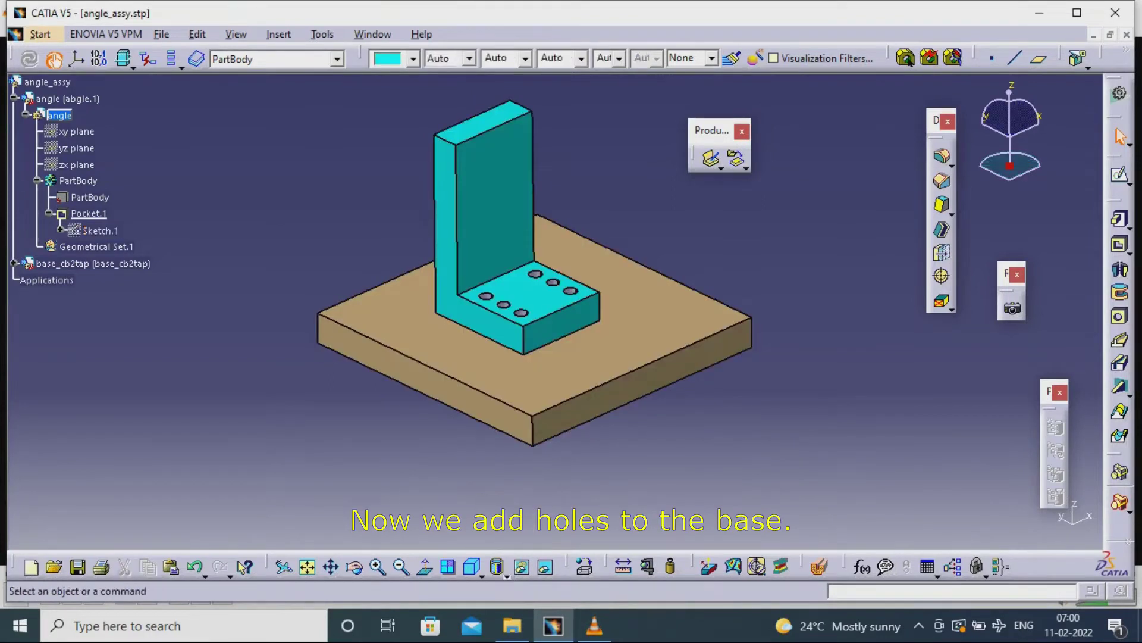
- Activate the base_cb2tap part for editing from the assembly and define its PartBody as the in-work object
double_click(47, 82)
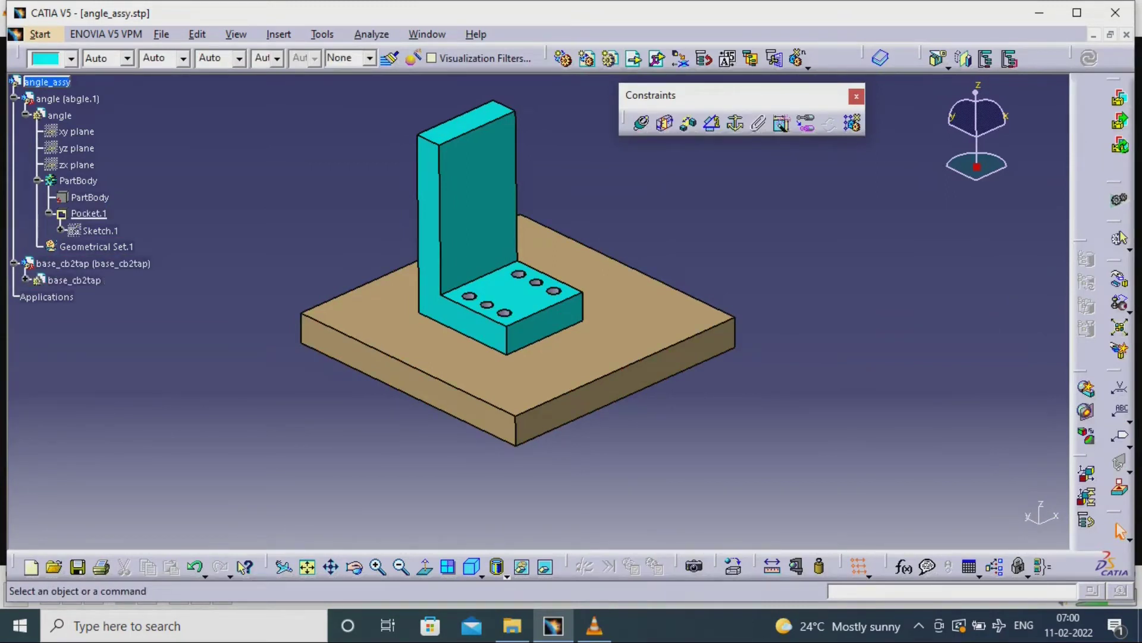
left_click(26, 279)
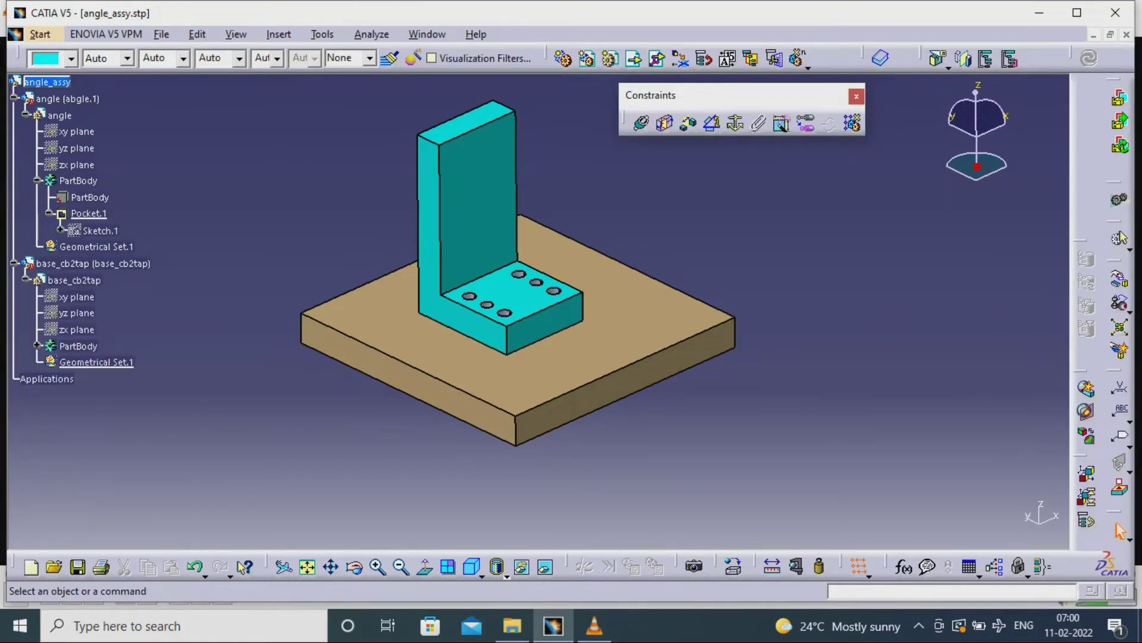
left_click(37, 345)
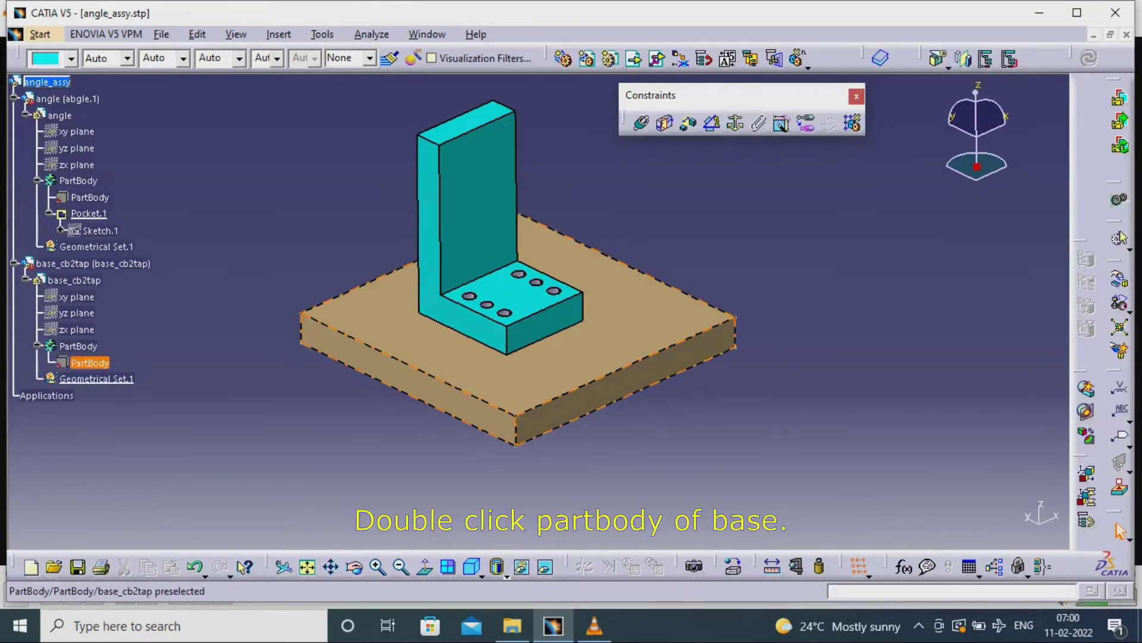
double_click(78, 346)
double_click(62, 346)
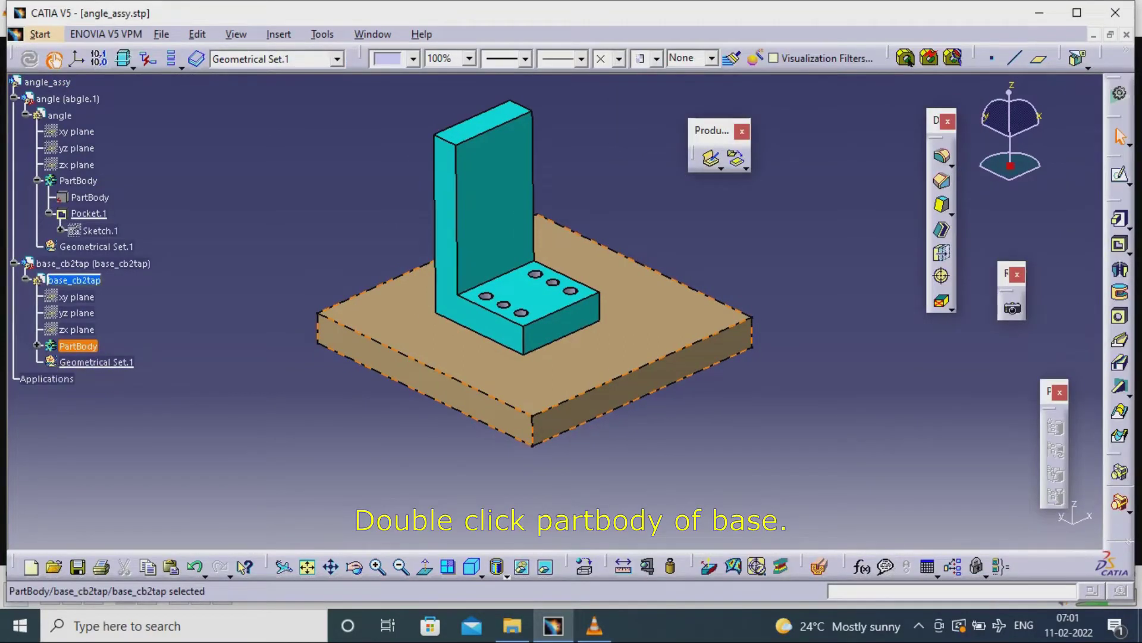
right_click(78, 346)
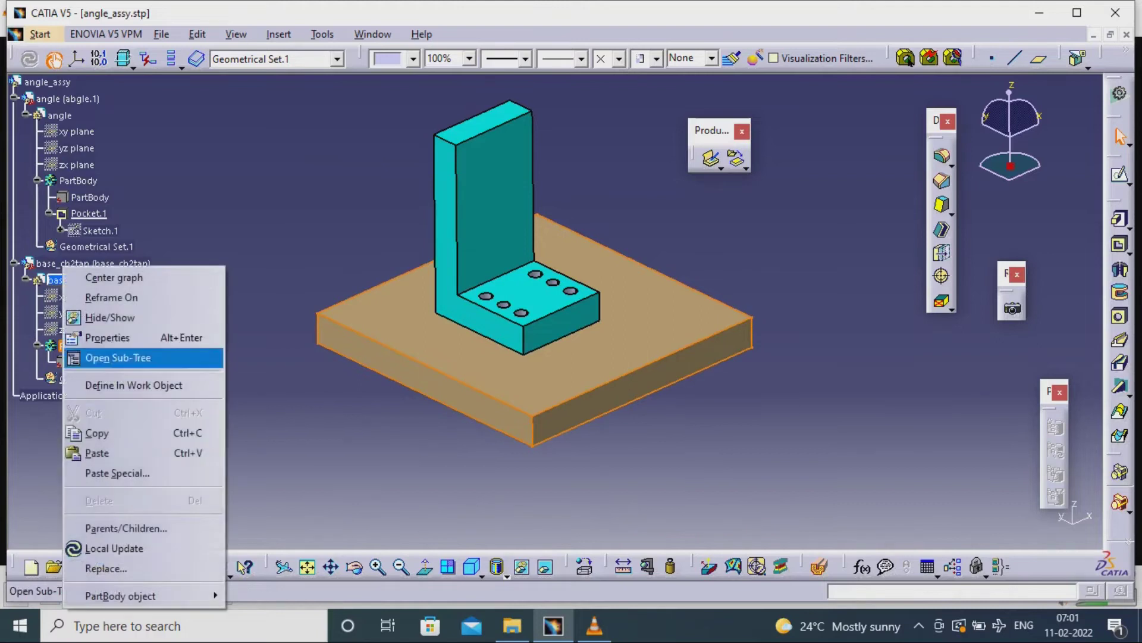
left_click(131, 386)
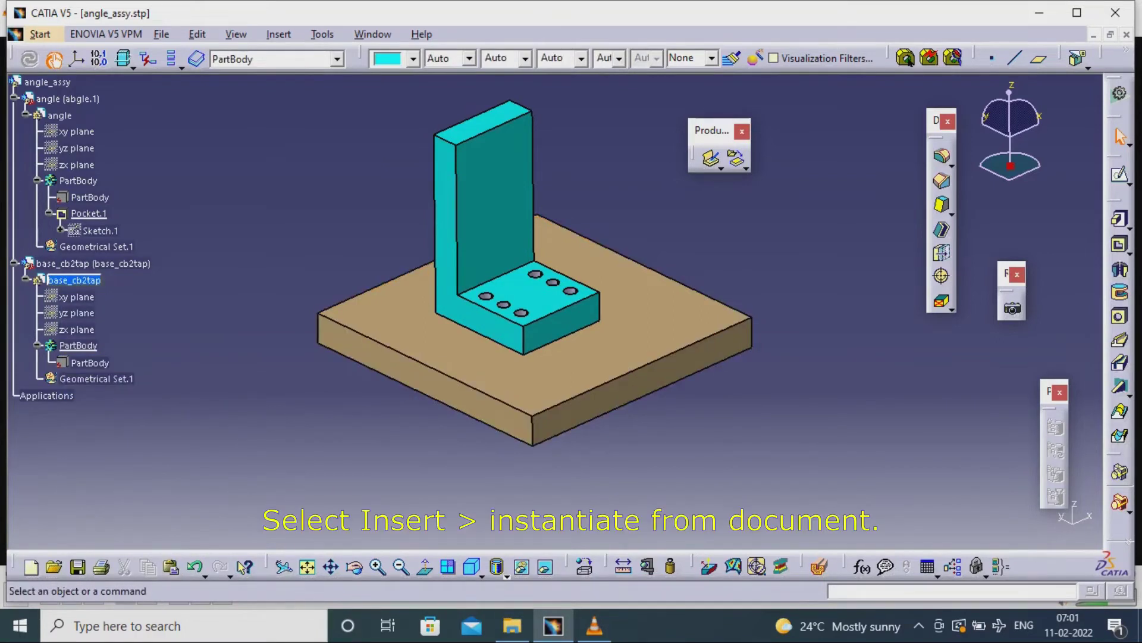
- Start instantiating the power copy stored in the base2 part of the pcopy2 folder
left_click(279, 35)
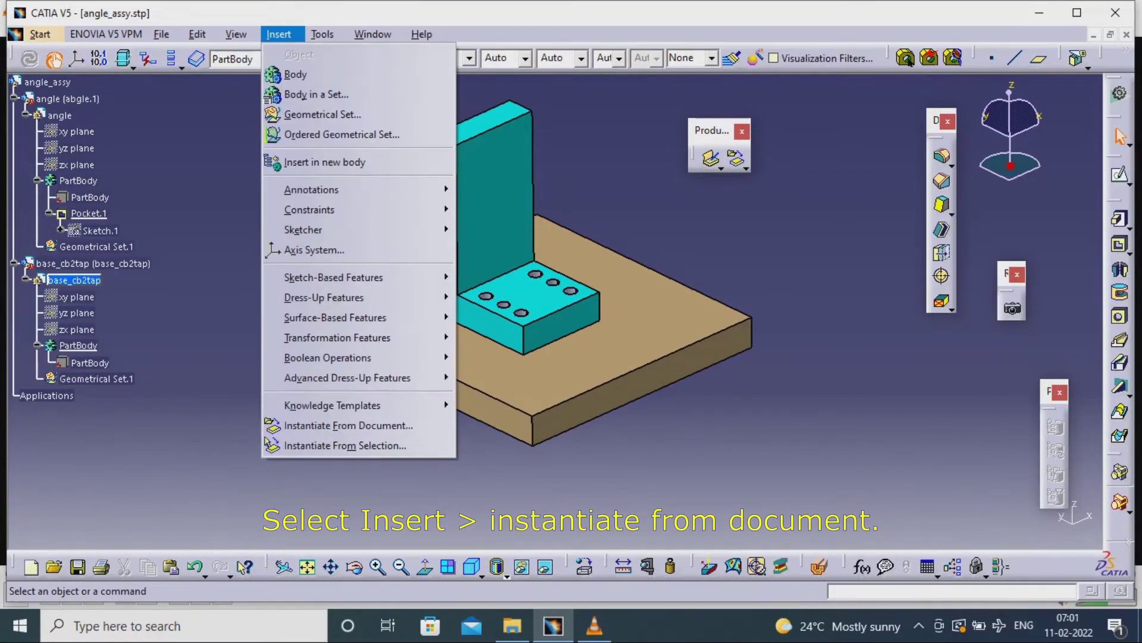
key("f")
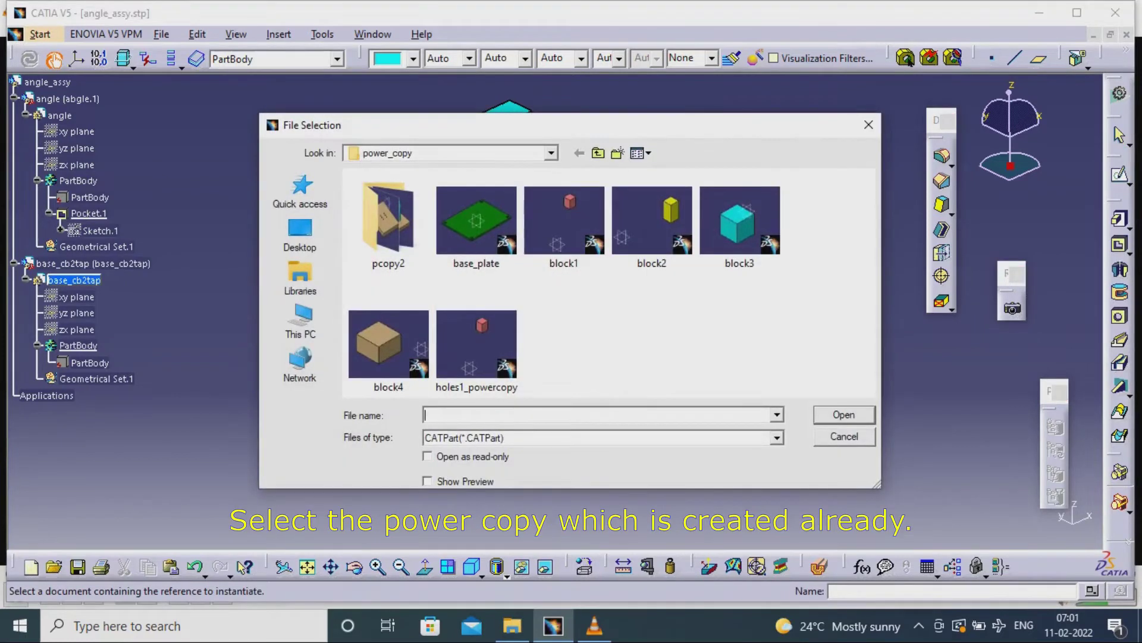
double_click(389, 223)
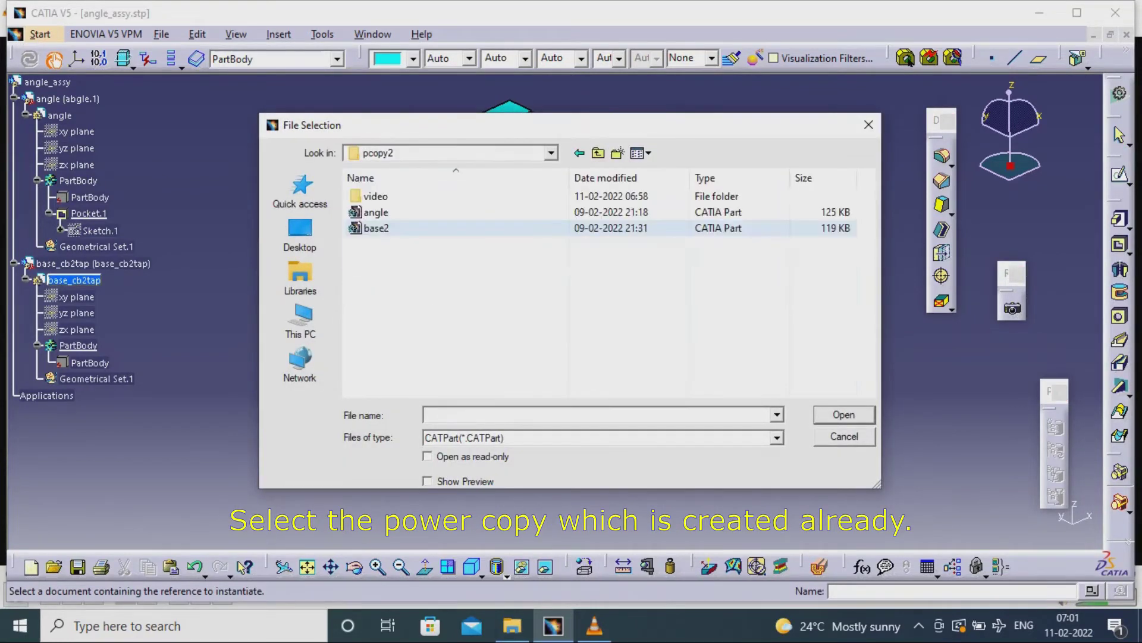
left_click(384, 229)
key("Return")
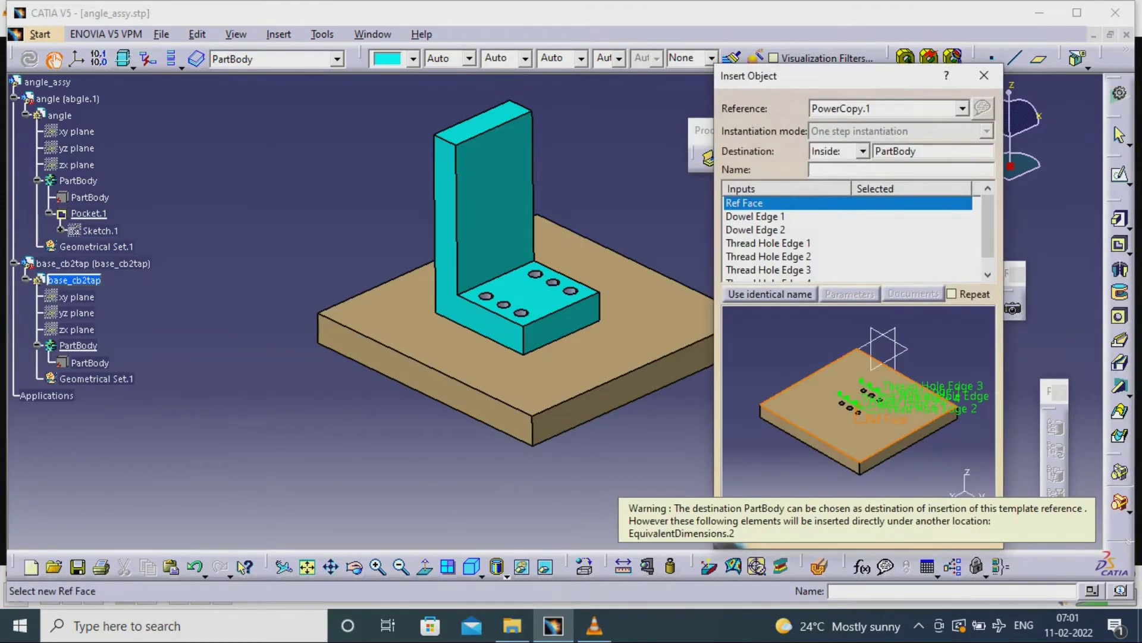
- Assign the base plate's upper face as Ref Face and the middle hole edges of the angle's two rows as Dowel Edge 1 and 2
middle_click_drag(672, 461, 619, 434)
left_click(418, 406)
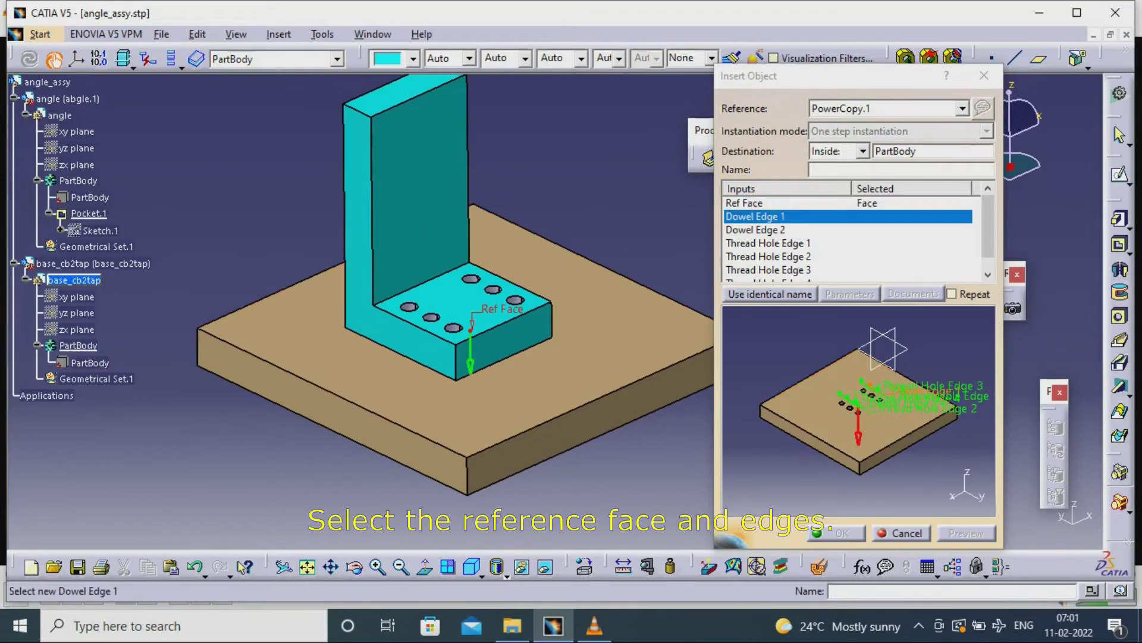
middle_click_drag(411, 417, 357, 400)
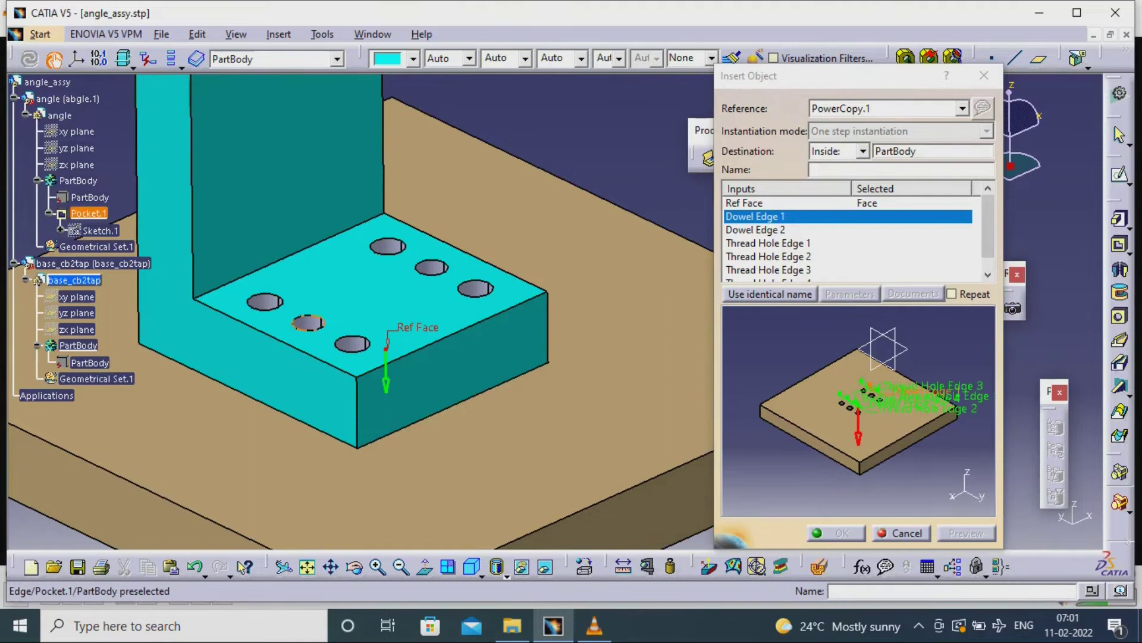
left_click(308, 322)
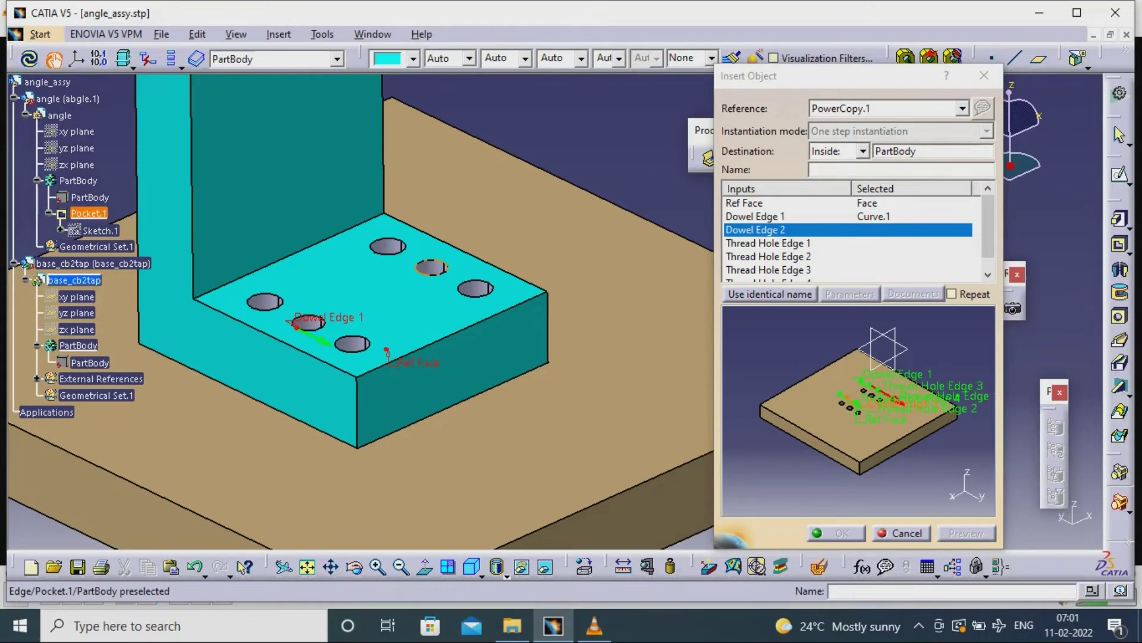
left_click(422, 268)
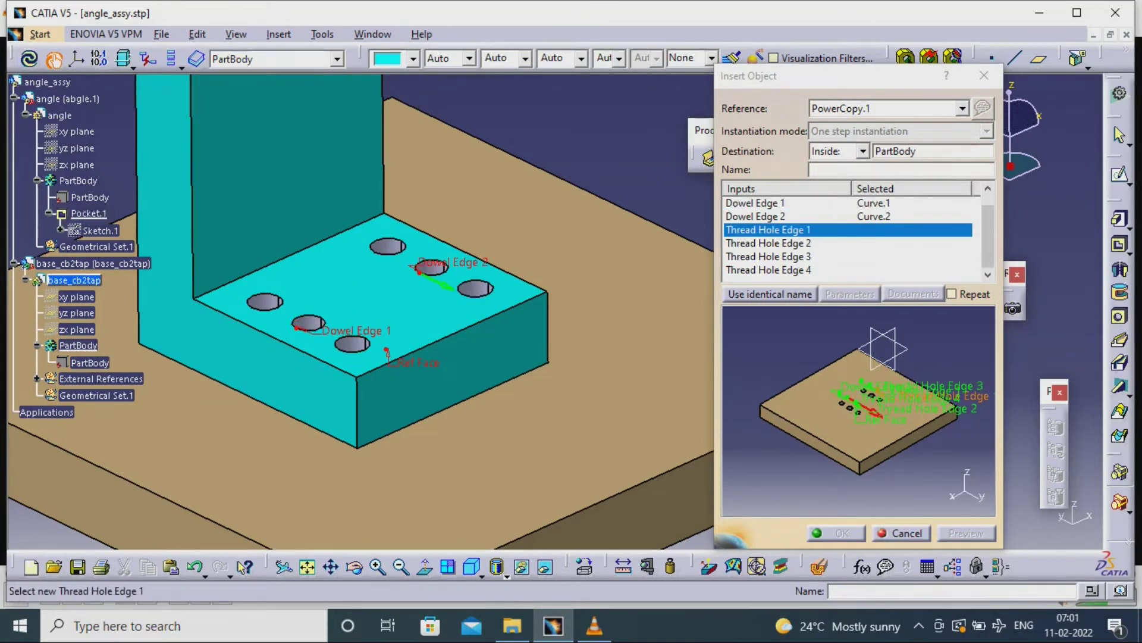
- Assign the edges of the angle's four outer holes as Thread Hole Edge 1 to 4, the two nearest the upright wall first
left_click(255, 304)
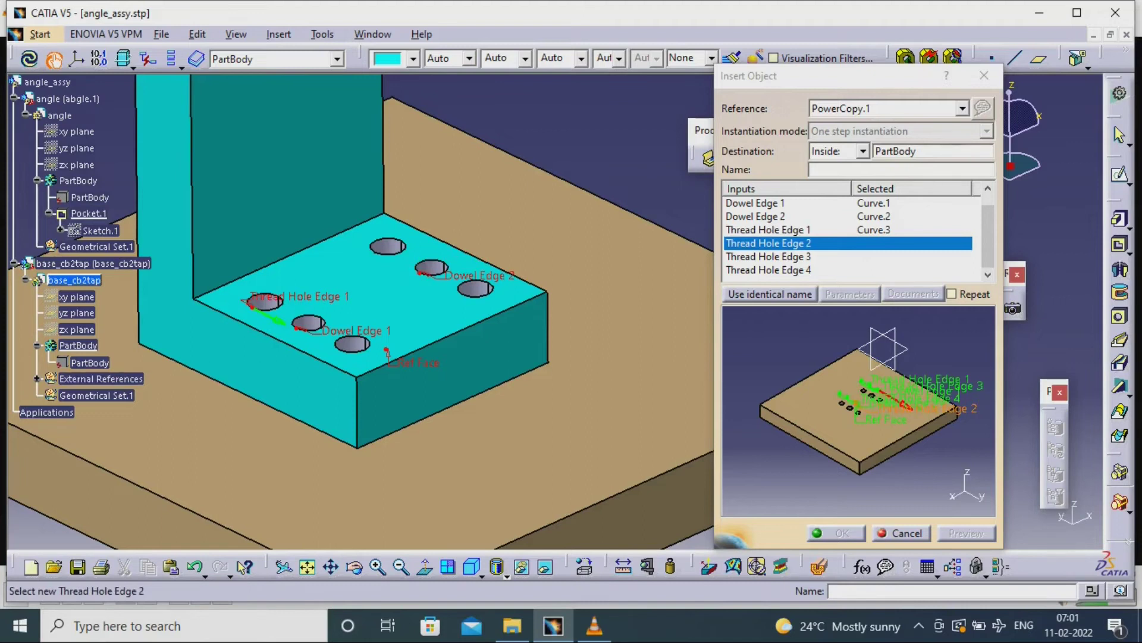
left_click(375, 248)
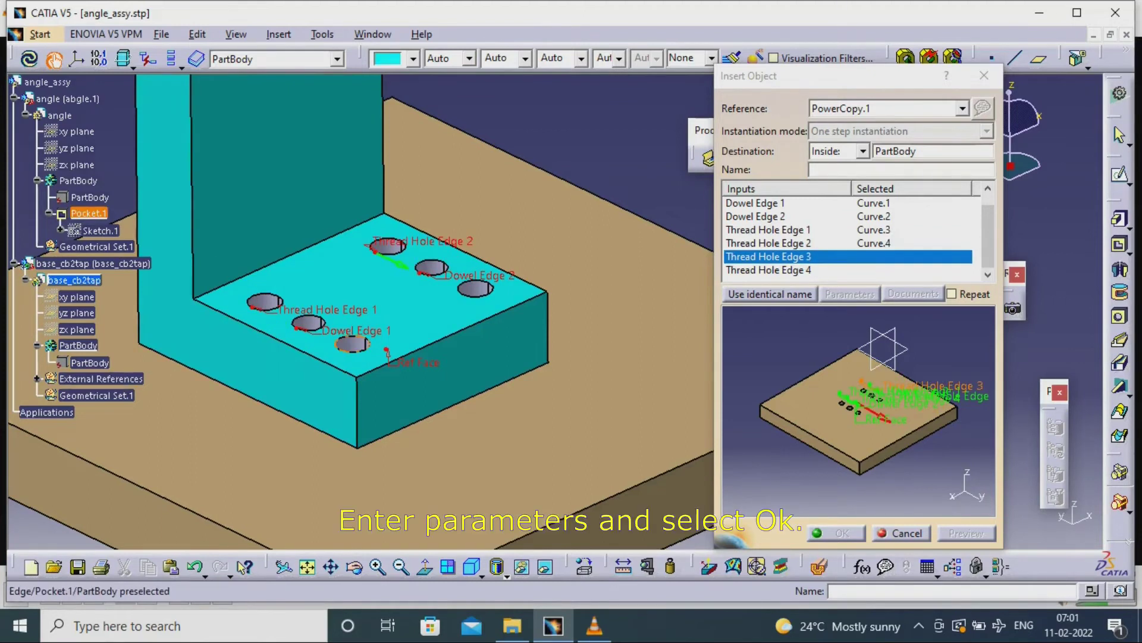
left_click(342, 348)
left_click(463, 294)
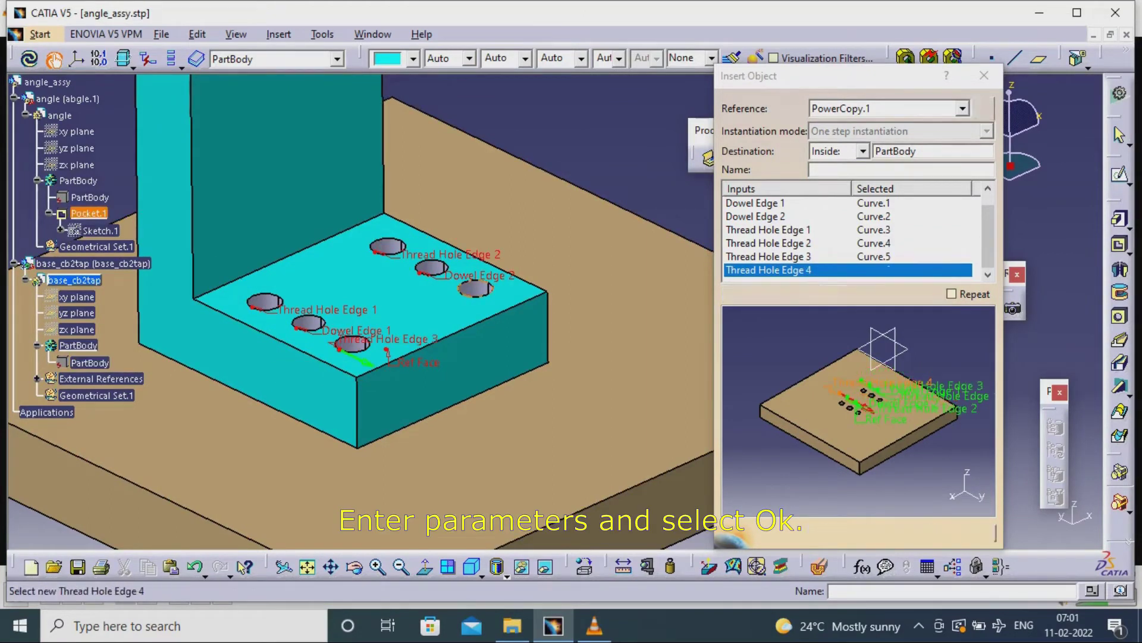
- Set the Thread Hole Radius parameter to 6.8/2 mm and create the holes in the base plate
left_click(849, 294)
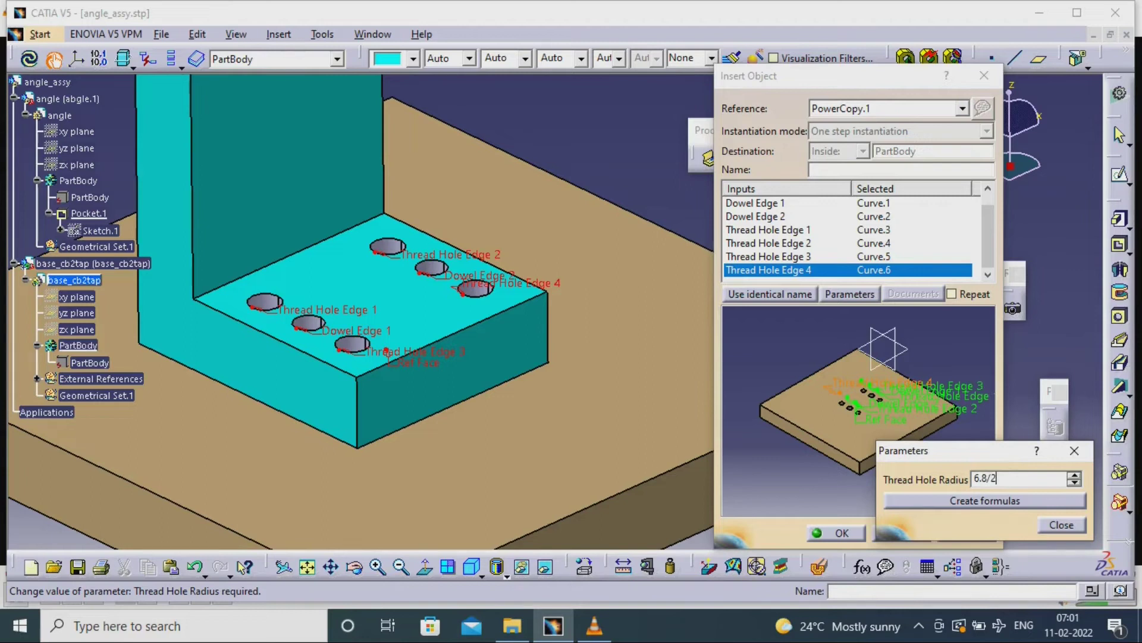
key("Return")
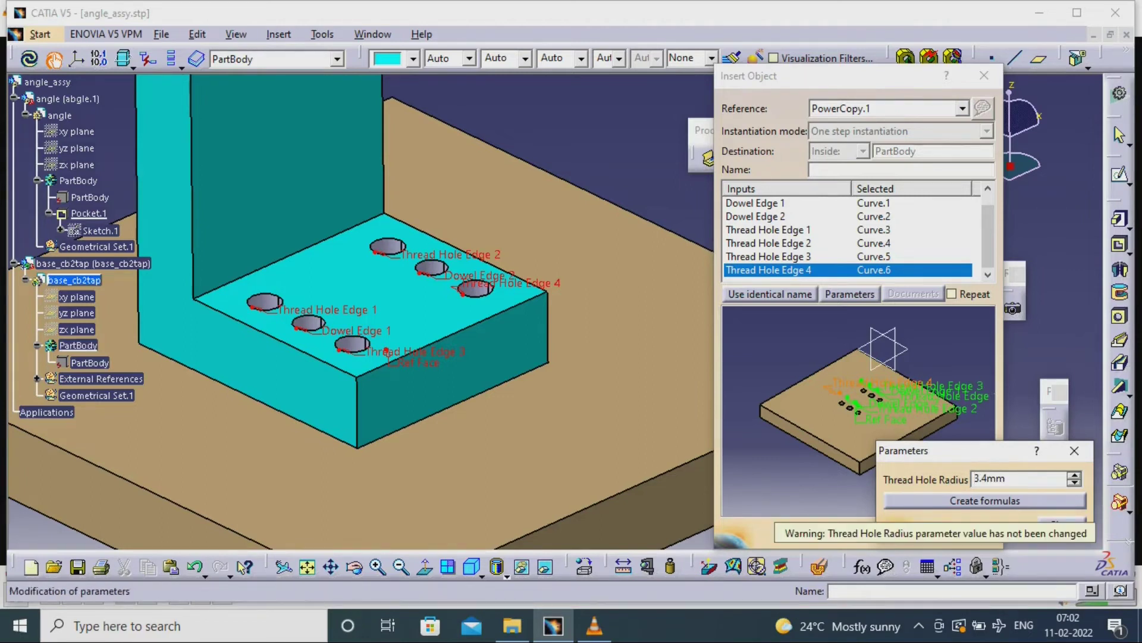
left_click(1059, 524)
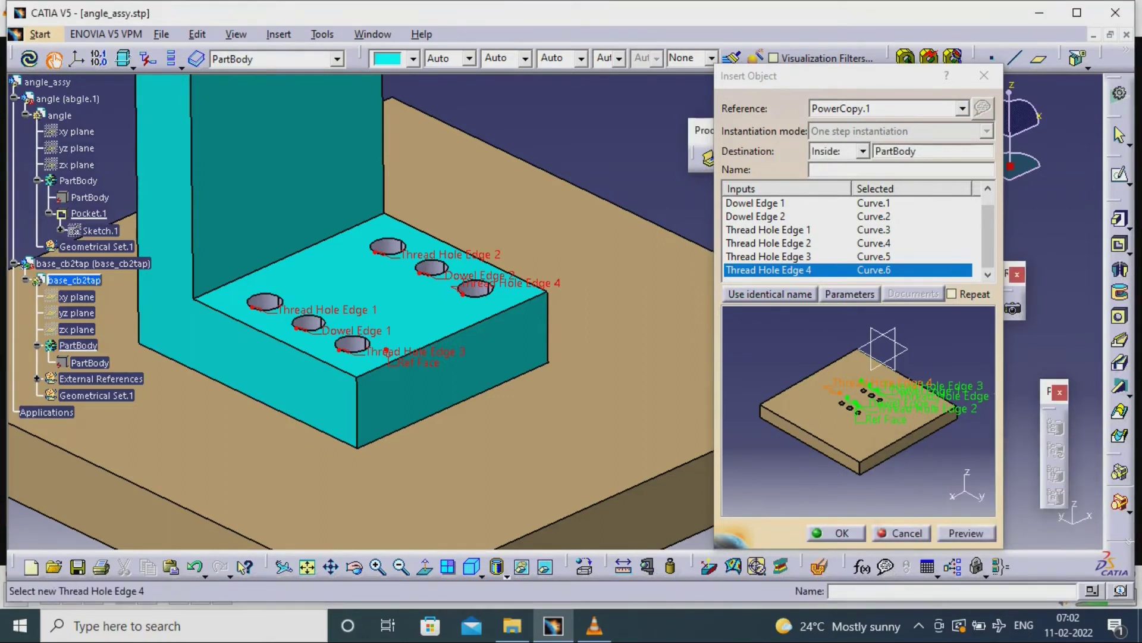
left_click(836, 533)
- Inspect the hole pattern on the angle's foot and base plate from several viewing directions
middle_click(407, 414)
middle_click_drag(407, 414, 411, 506)
middle_click(522, 94)
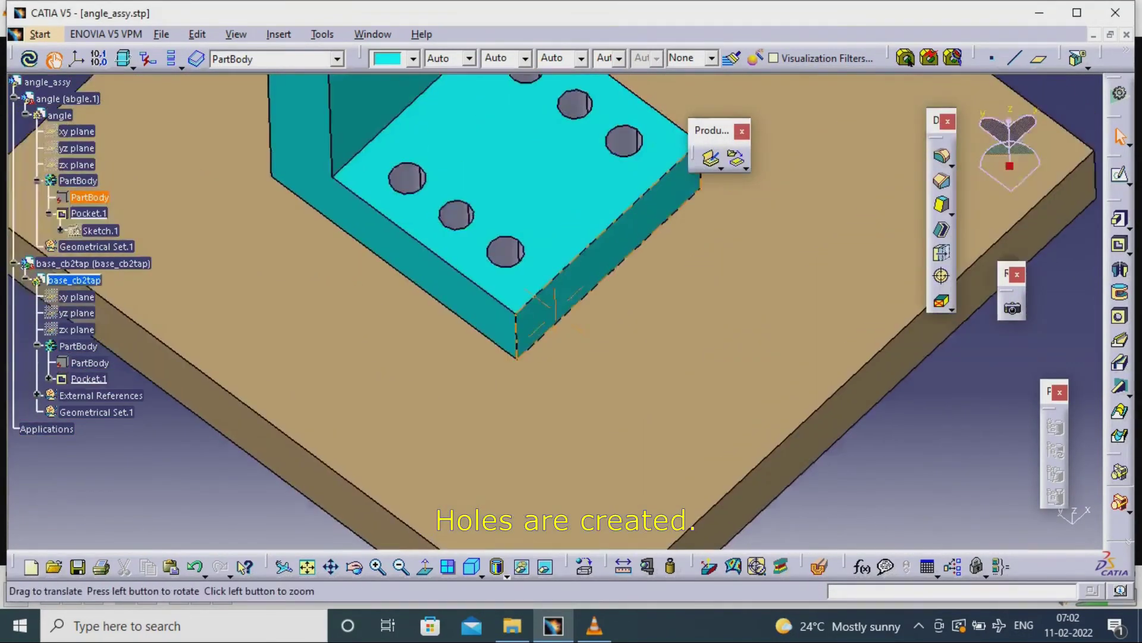
middle_click(556, 150)
middle_click(533, 367)
right_click(568, 339)
left_click(662, 298)
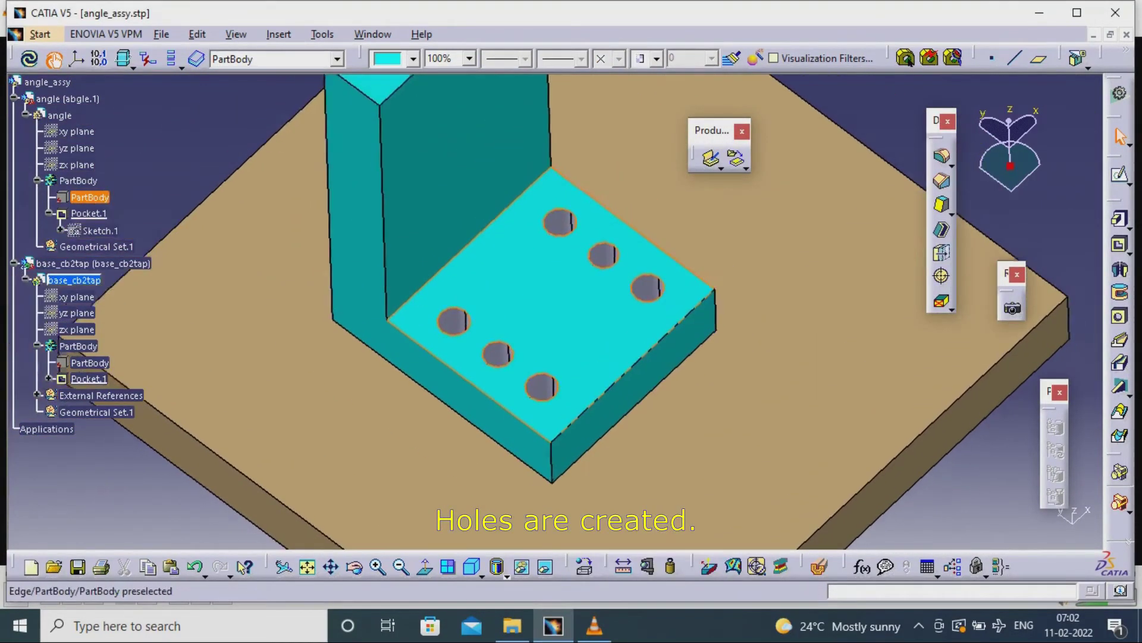
middle_click_drag(573, 400, 545, 289)
middle_click_drag(546, 143, 547, 320)
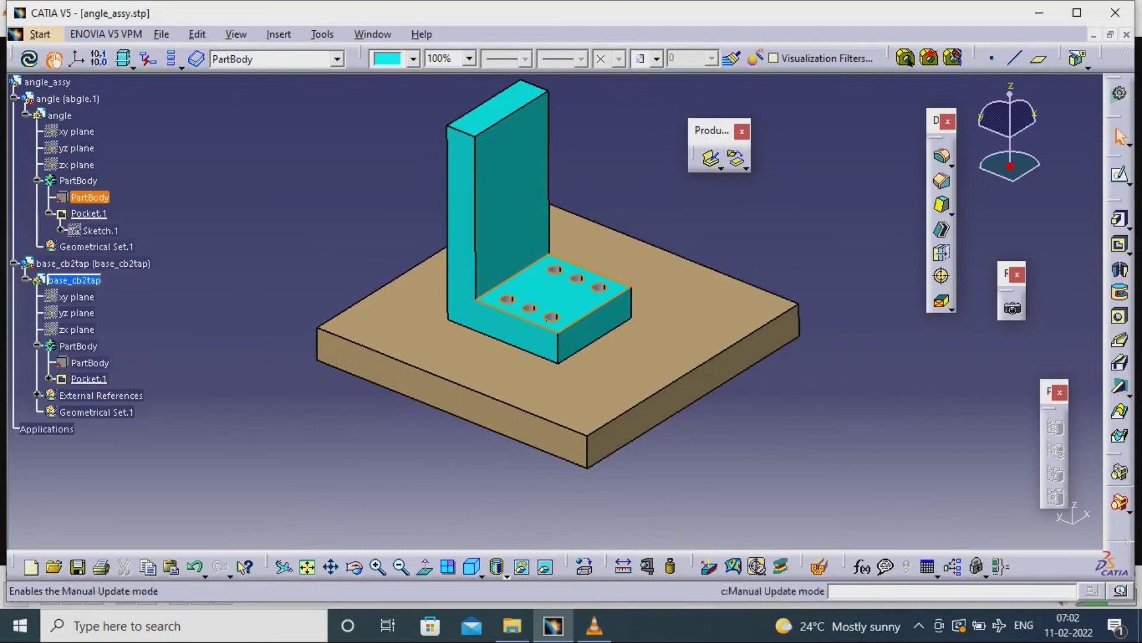
- Activate the top-level angle_assy product and start a section through the assembly
double_click(47, 82)
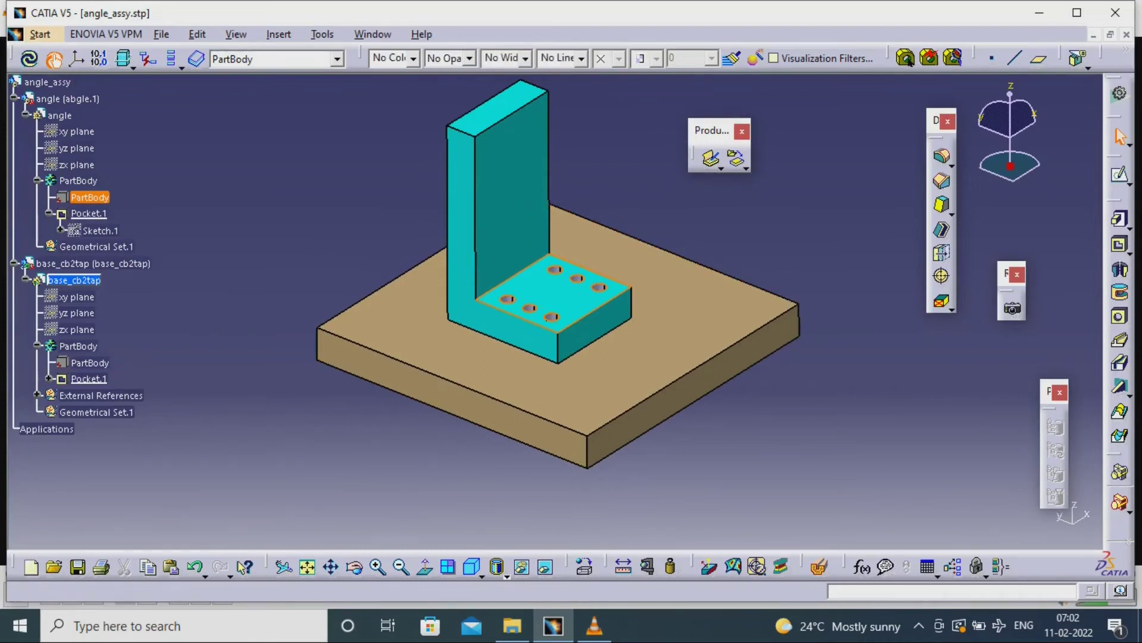
left_click(1086, 411)
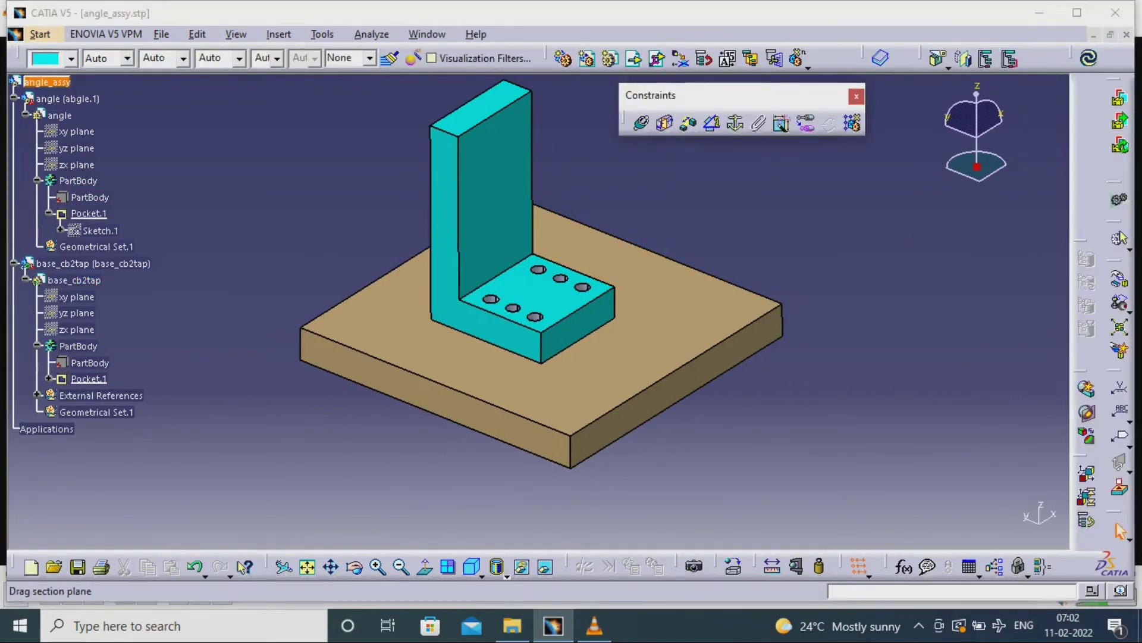
left_click(930, 111)
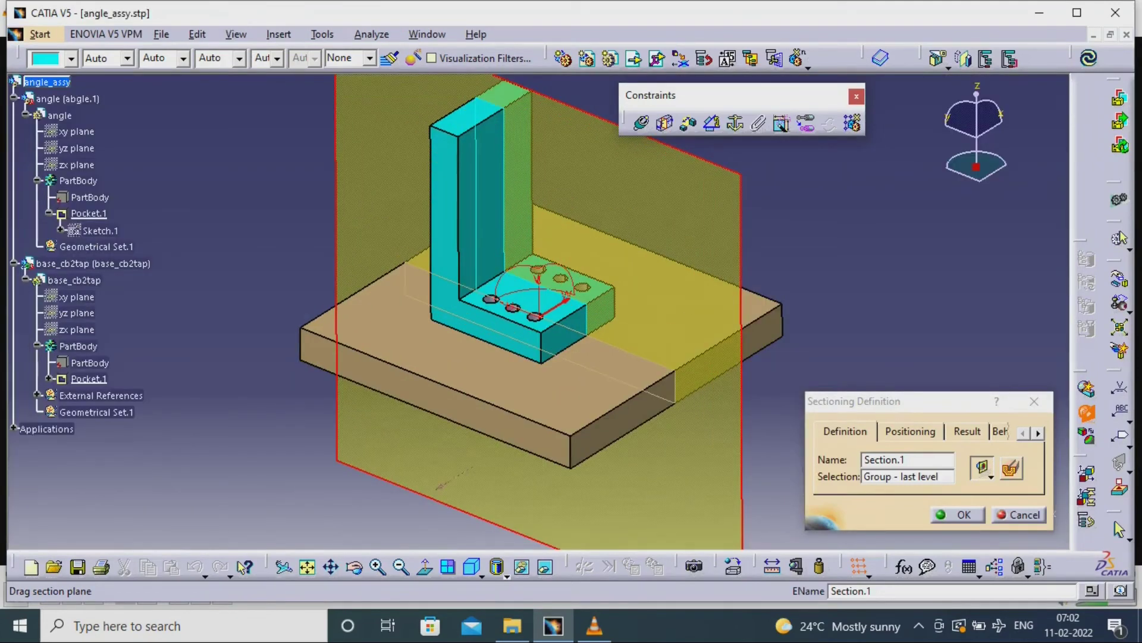
- Position the section plane on the base plate's side face that runs parallel to the hole rows
left_click(910, 432)
left_click(882, 477)
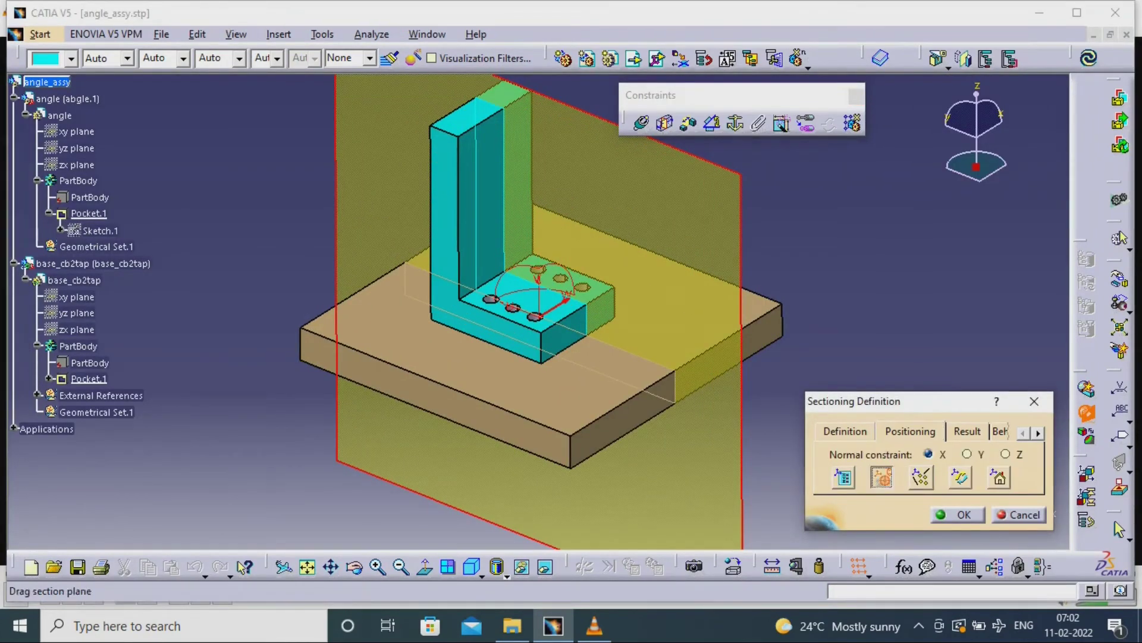
left_click_drag(518, 422, 485, 429)
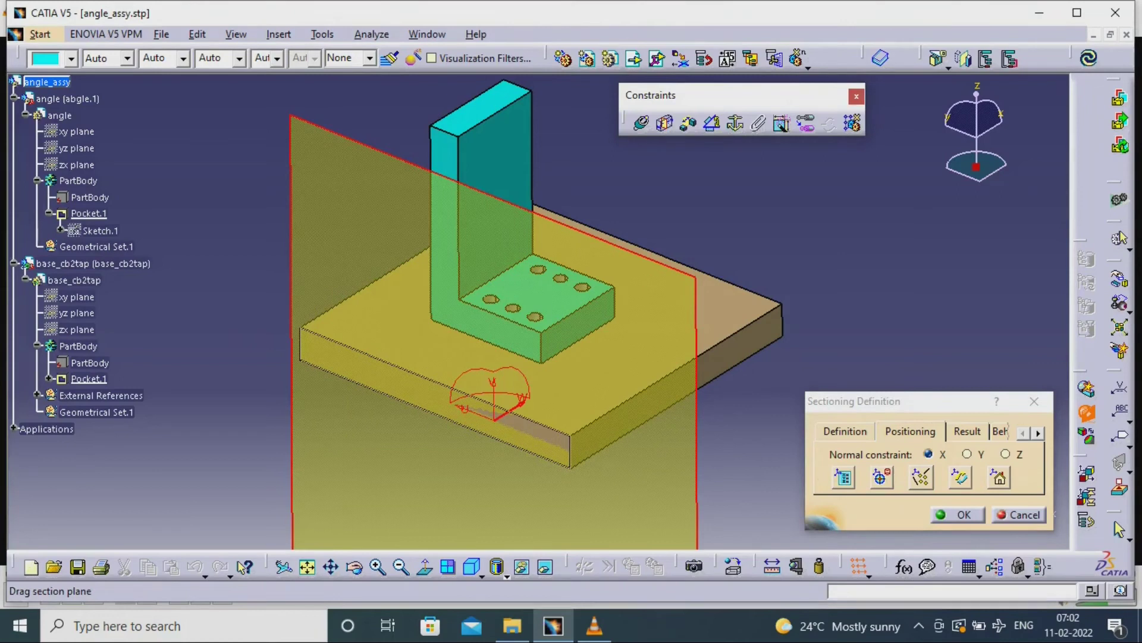
- Turn on the volume cut and move the section plane inward through the nearest row of holes
left_click(845, 431)
left_click(1011, 468)
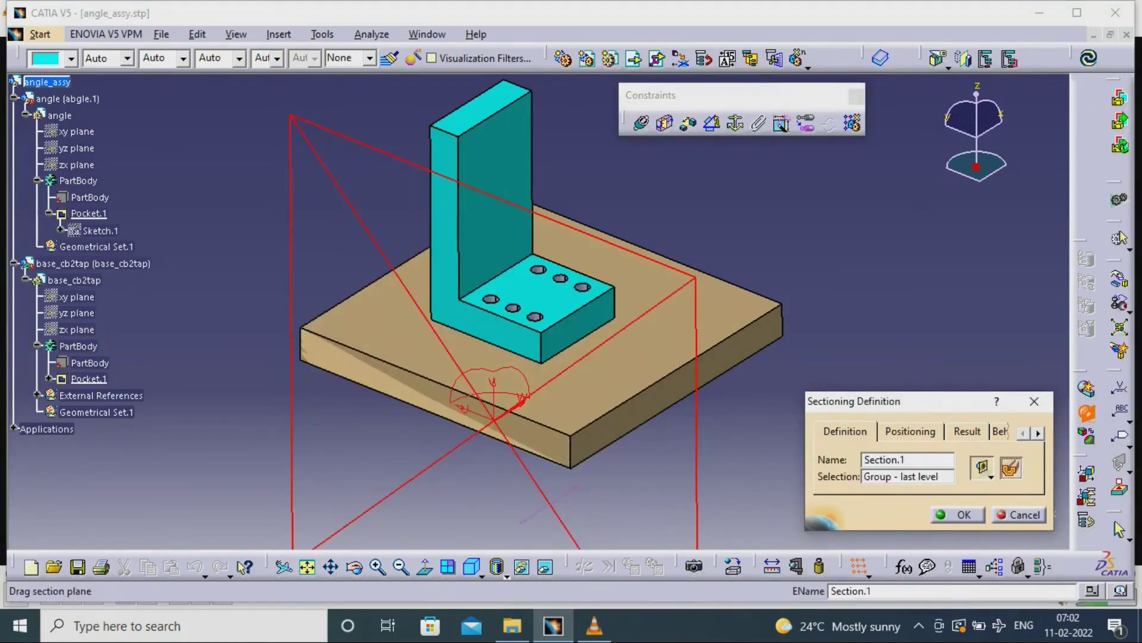
left_click_drag(523, 402, 592, 357)
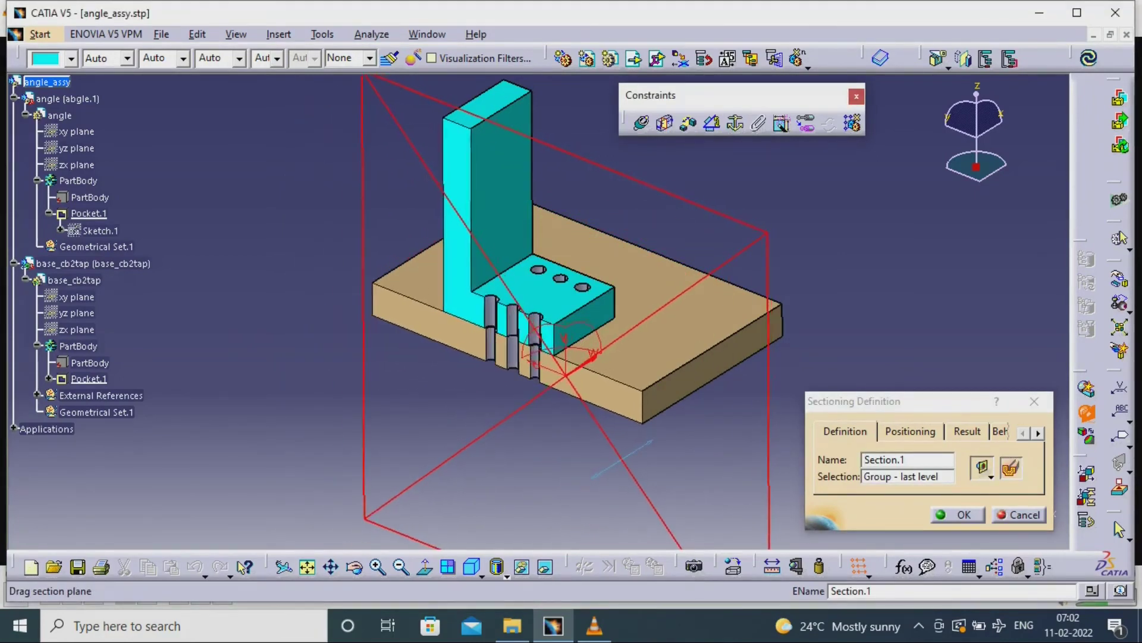
- Examine how the sectioned holes line up through the angle and the base plate, and cancel the section
middle_click_drag(623, 459, 685, 208)
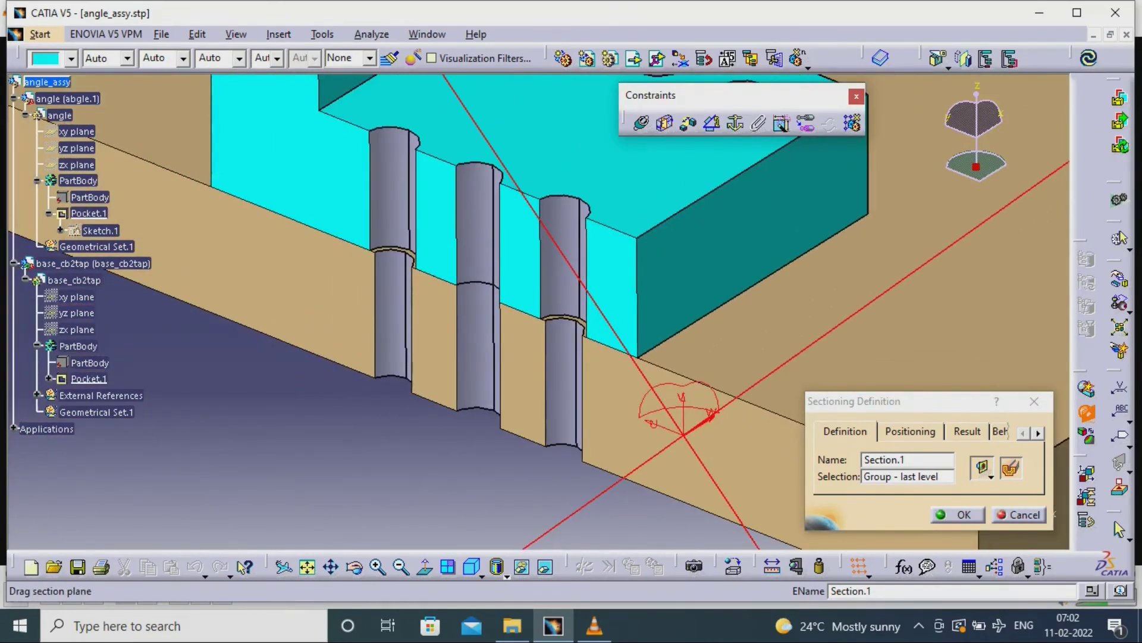
middle_click_drag(685, 208, 685, 312, "ctrl")
left_click_drag(584, 348, 429, 445)
left_click(1019, 515)
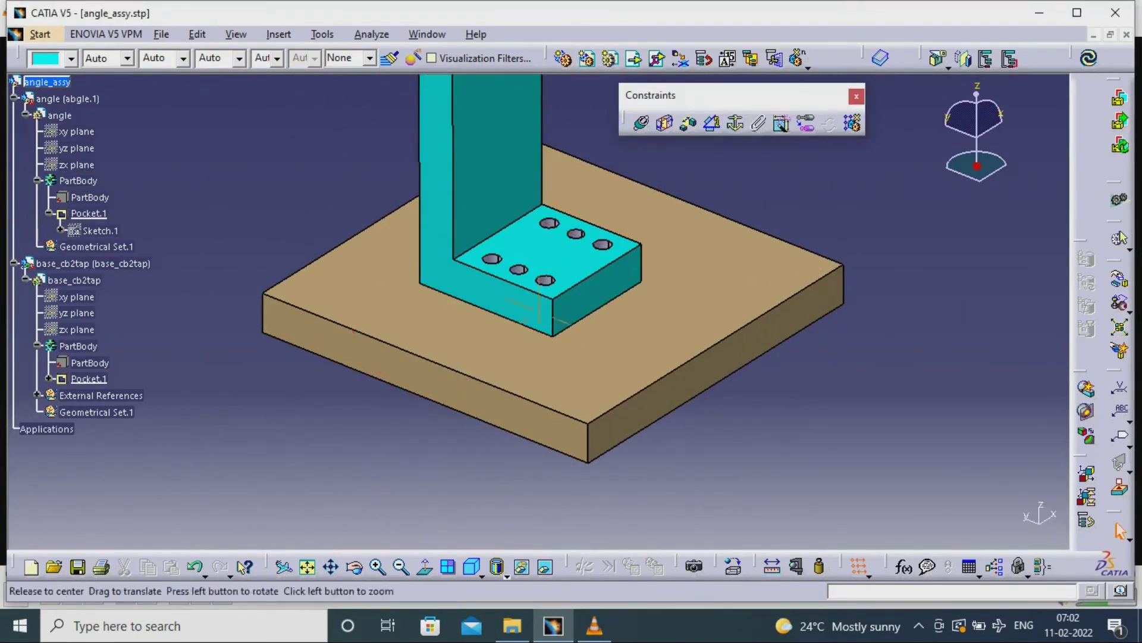
middle_click_drag(738, 273, 740, 399)
middle_click_drag(741, 399, 734, 379)
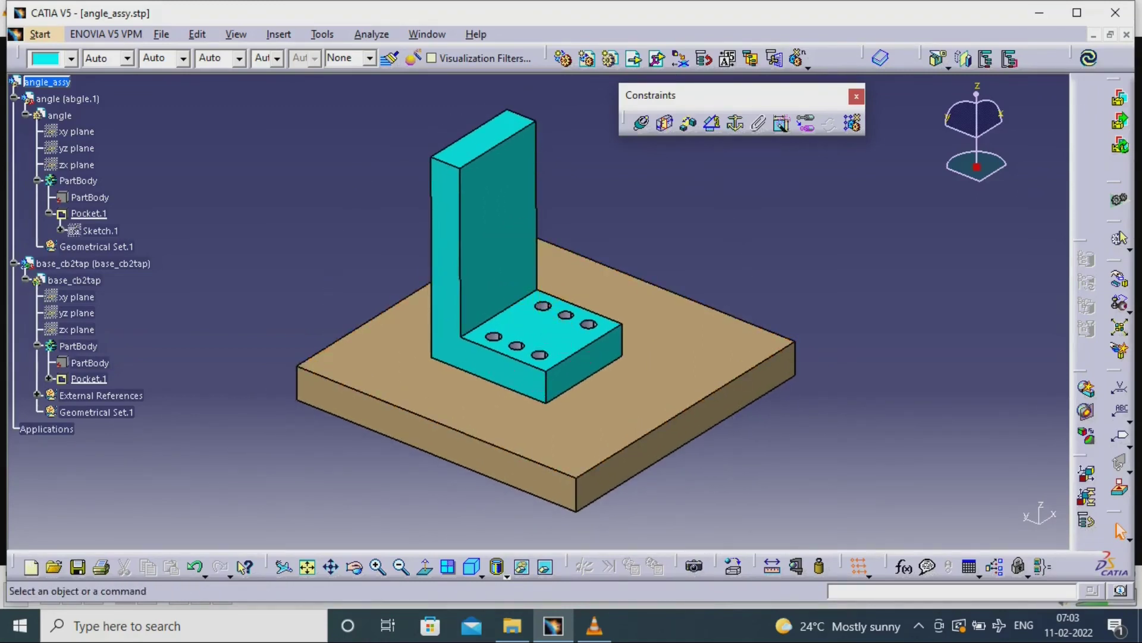
left_click(48, 81)
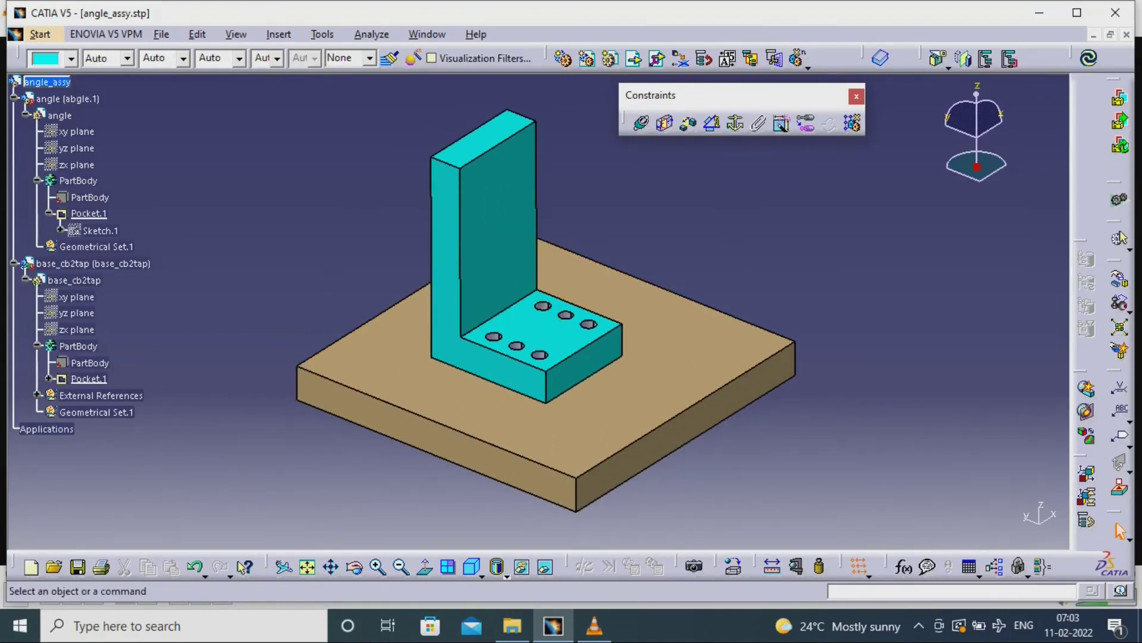